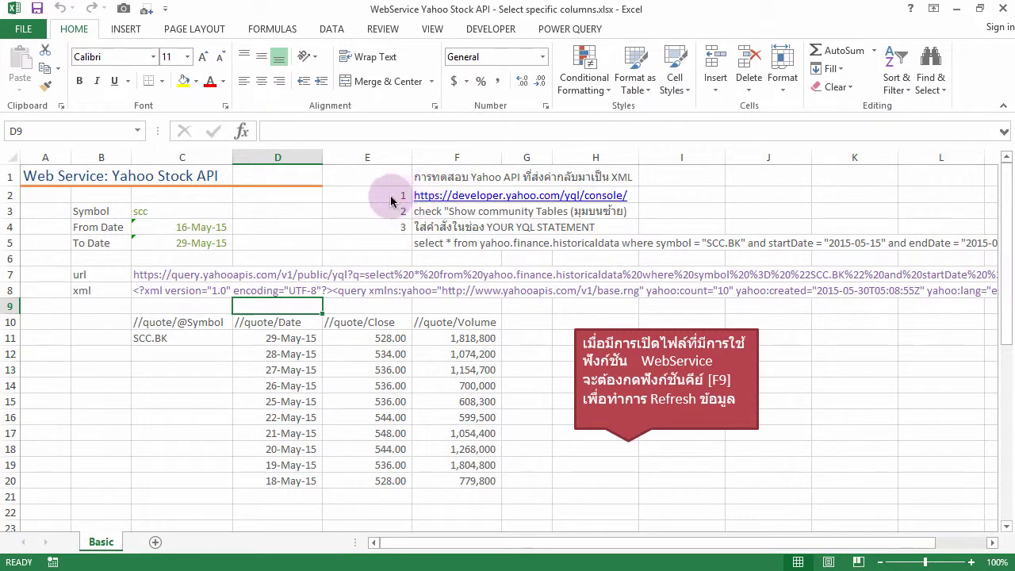
- Open the YQL Console from the F2 link and enable Show Community Tables
{"action": "left_click", "coordinate": [435, 196]}
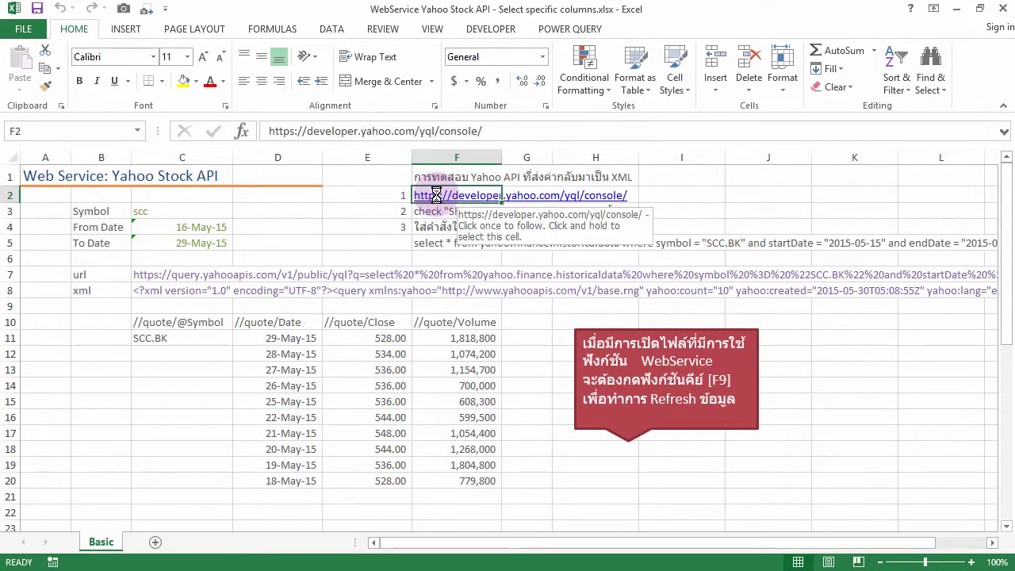
{"action": "left_click", "coordinate": [435, 196]}
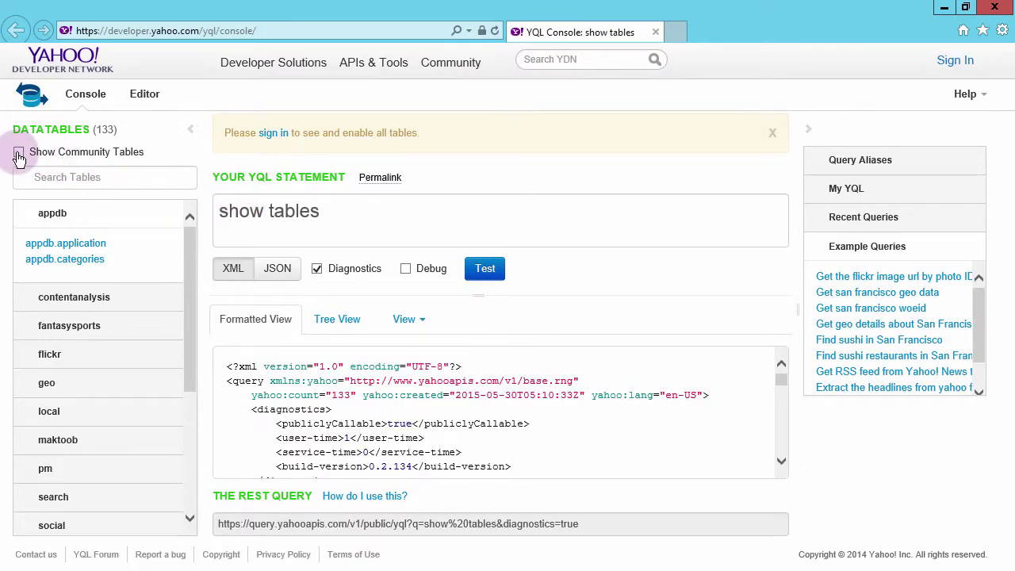
{"action": "left_click", "coordinate": [19, 156]}
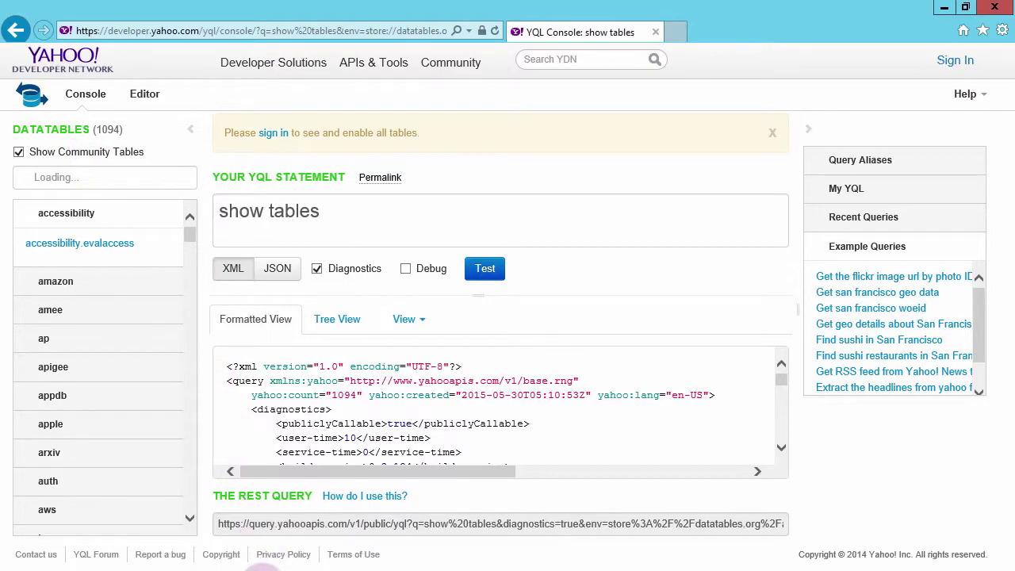
- Copy the SCC.BK historical-data select statement from cell F5 in Excel
{"action": "left_click", "coordinate": [262, 566]}
{"action": "left_click", "coordinate": [456, 242]}
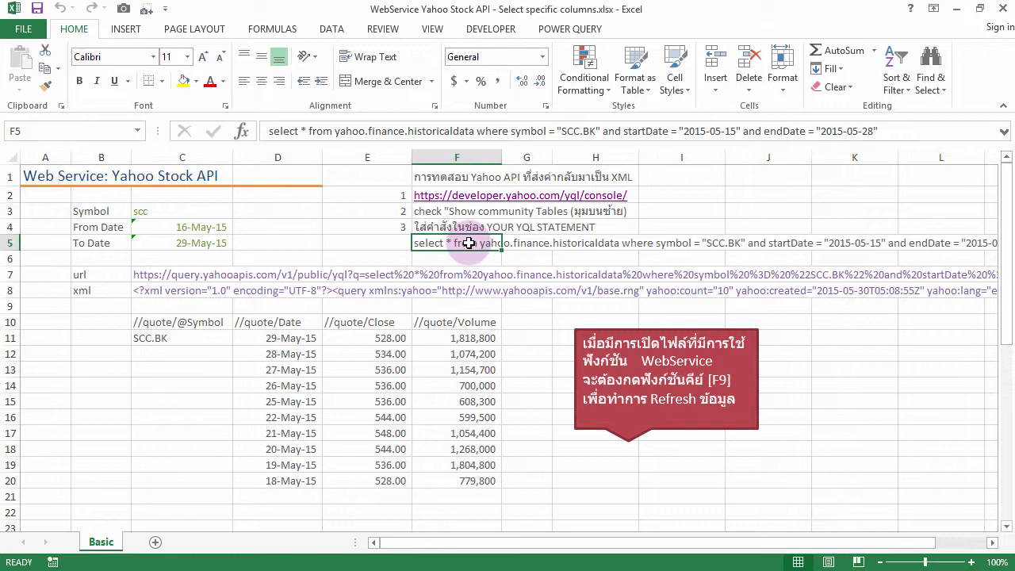
{"action": "key", "text": "ctrl+c"}
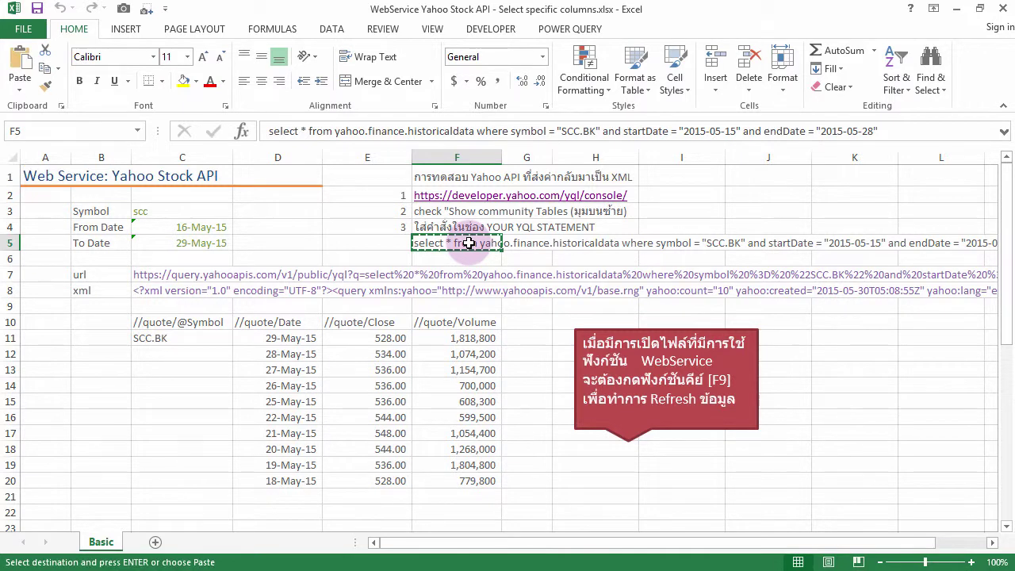
- Replace the show tables statement with the pasted SCC.BK historicaldata query and run it
{"action": "left_click", "coordinate": [230, 566]}
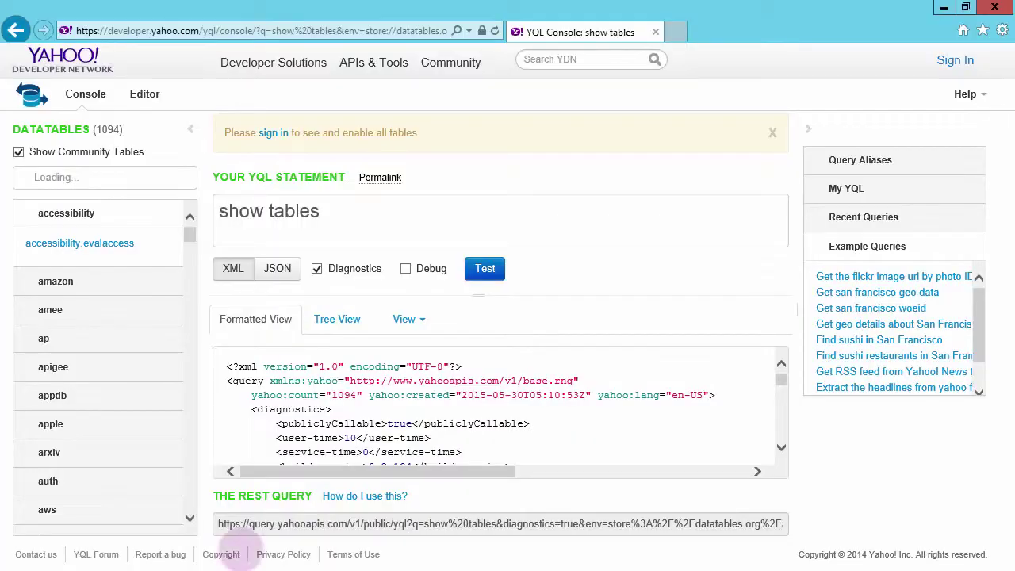
{"action": "triple_click", "coordinate": [226, 214]}
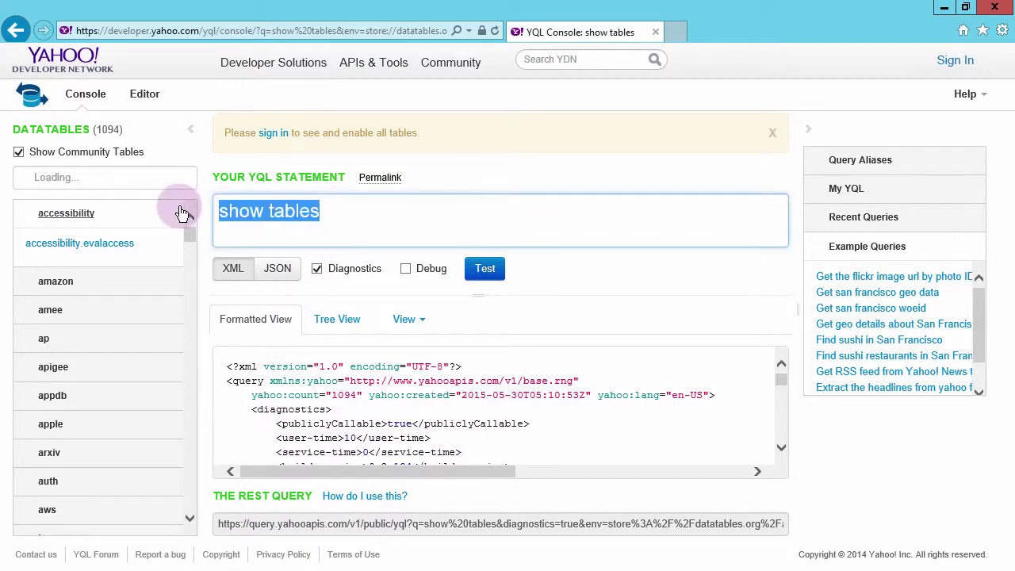
{"action": "key", "text": "ctrl+v"}
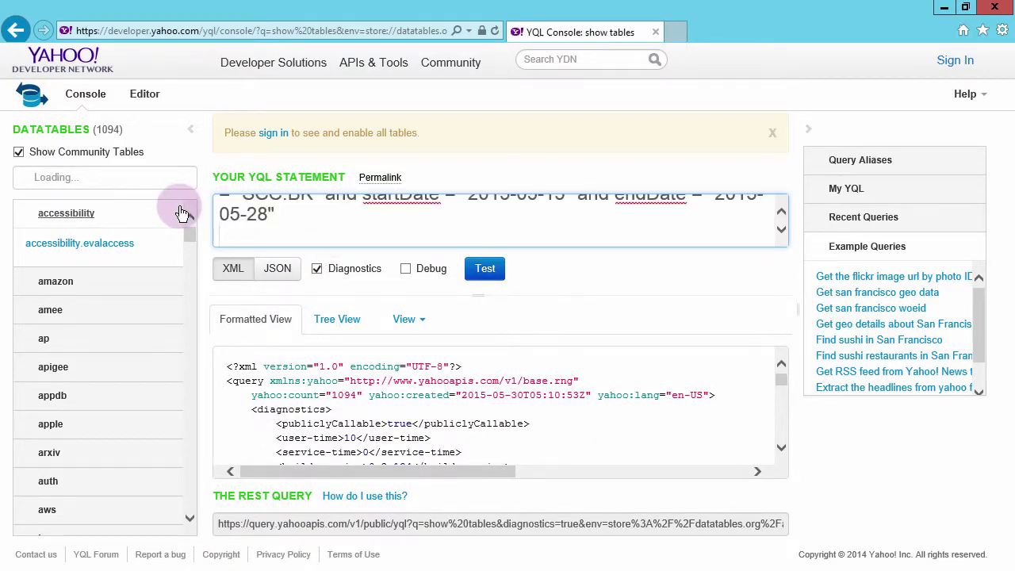
{"action": "left_click", "coordinate": [485, 271]}
{"action": "left_click", "coordinate": [485, 272]}
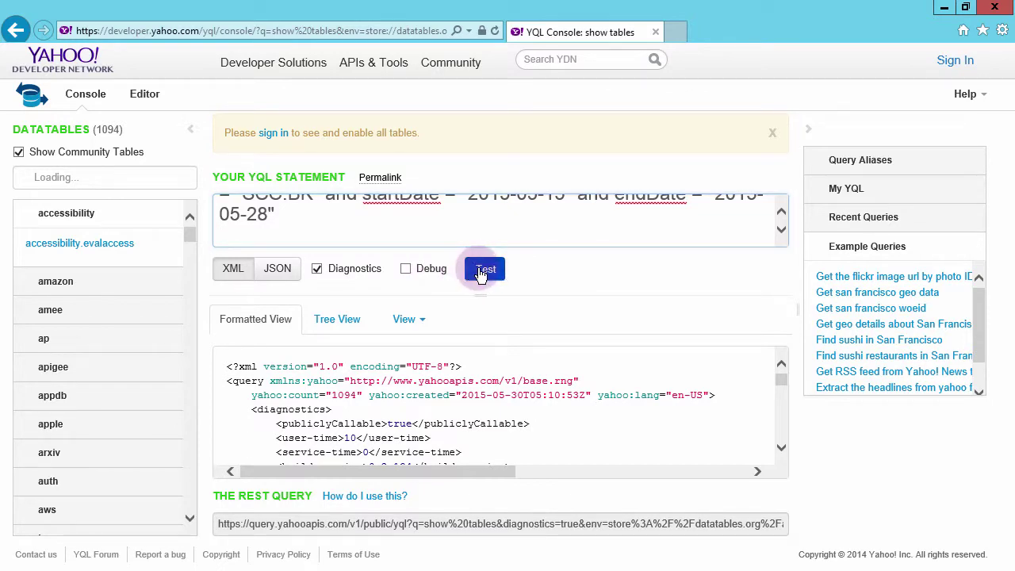
- Scroll the XML results to the quotes, e.g. 2015-05-28 close 534.00, volume 1074200
{"action": "left_click", "coordinate": [784, 381]}
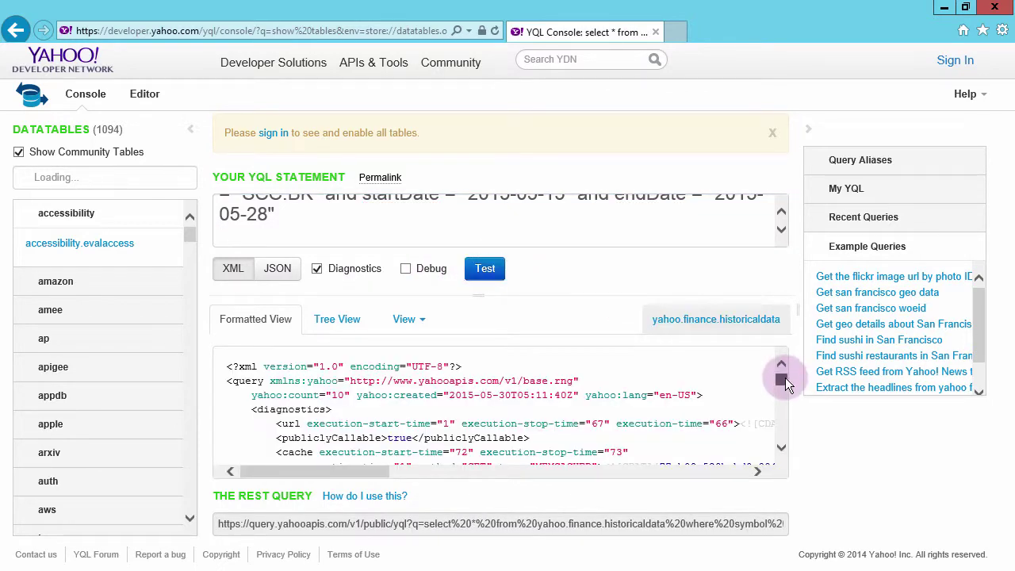
{"action": "left_click_drag", "start_coordinate": [784, 381], "coordinate": [783, 390]}
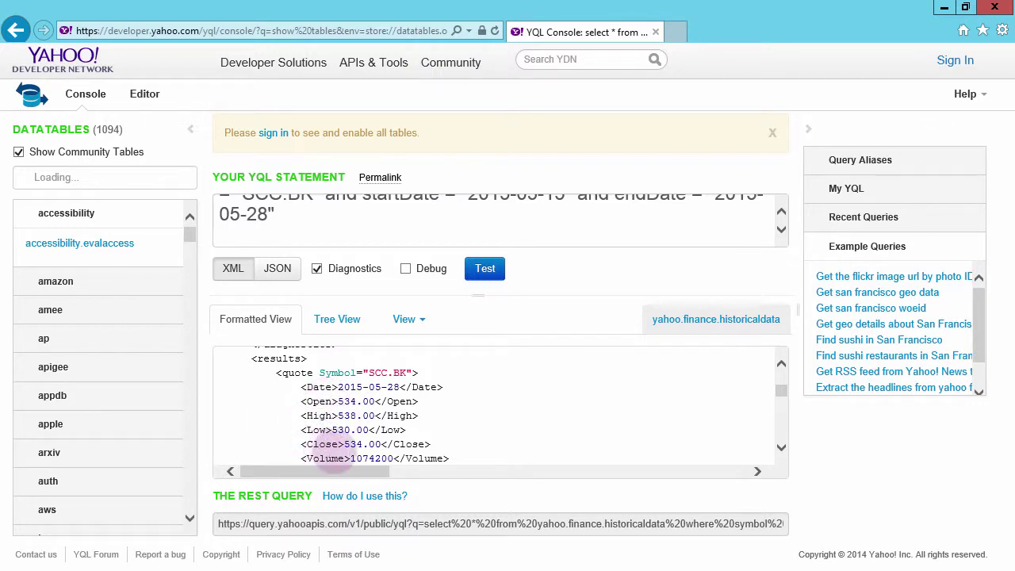
{"action": "left_click", "coordinate": [782, 214]}
{"action": "left_click", "coordinate": [782, 216]}
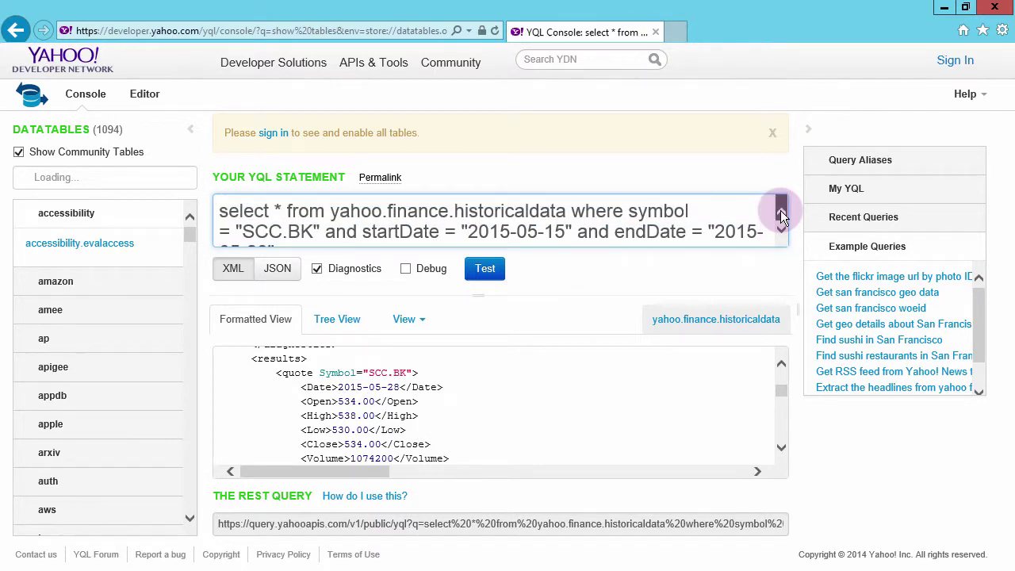
{"action": "left_click", "coordinate": [276, 207]}
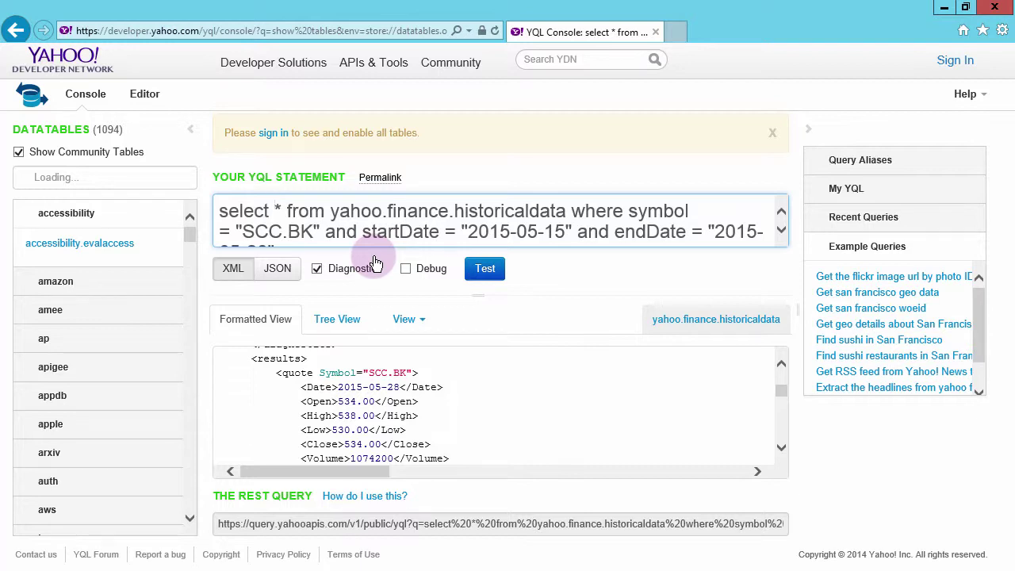
- Change 'select *' to 'select Date, Close' and rerun, so quotes show e.g. 2015-05-27 at 536.00
{"action": "key", "text": "shift+Right"}
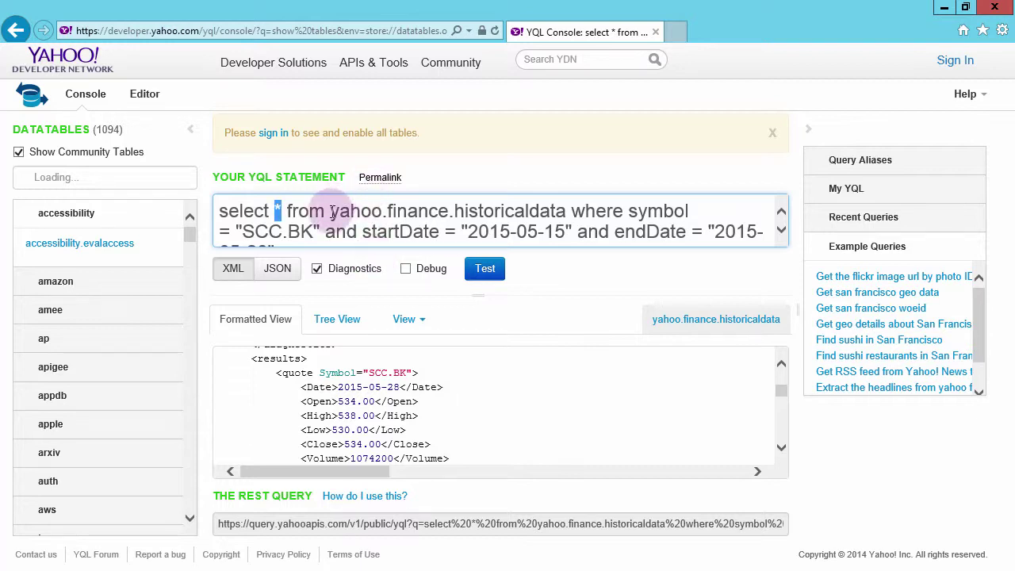
{"action": "left_click_drag", "start_coordinate": [329, 211], "coordinate": [568, 211]}
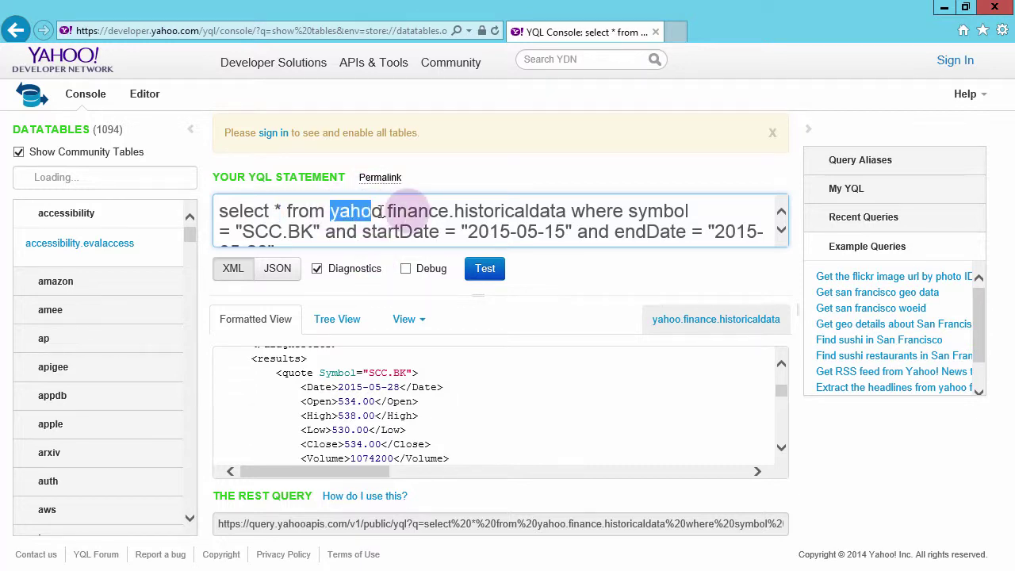
{"action": "left_click", "coordinate": [280, 210]}
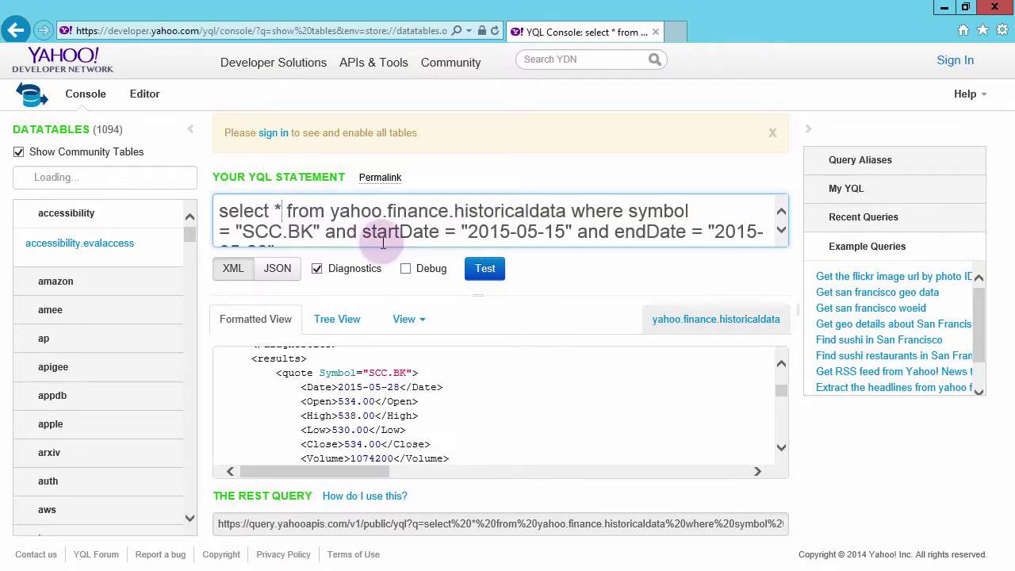
{"action": "key", "text": "BackSpace"}
{"action": "type", "text": "Date"}
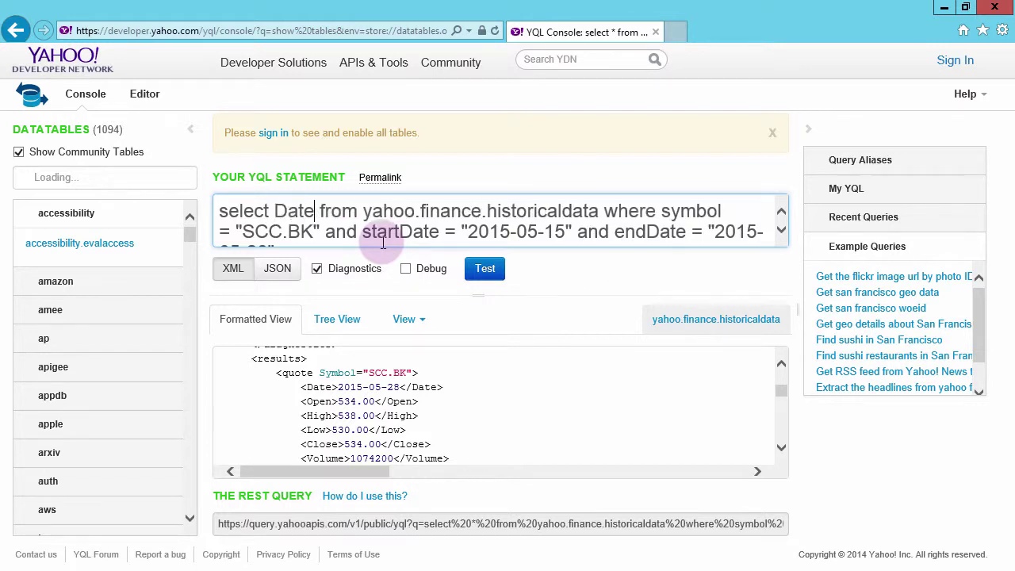
{"action": "type", "text": ", "}
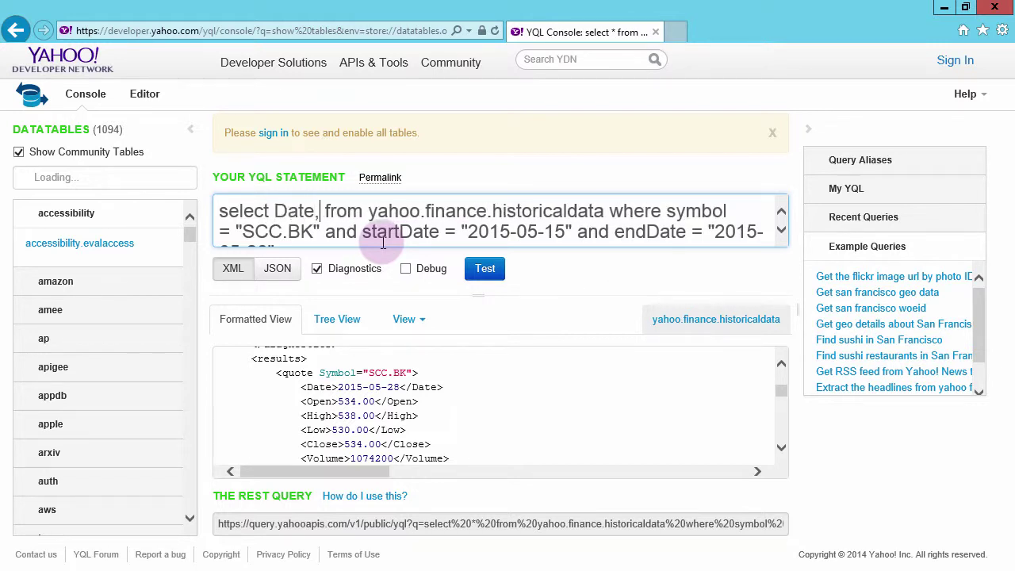
{"action": "type", "text": "Close"}
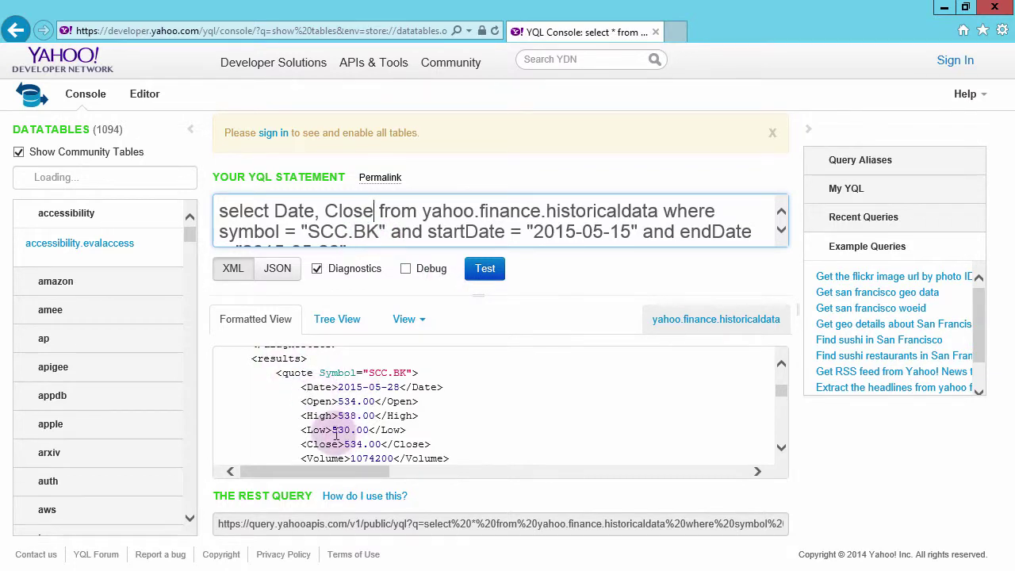
{"action": "left_click", "coordinate": [481, 273]}
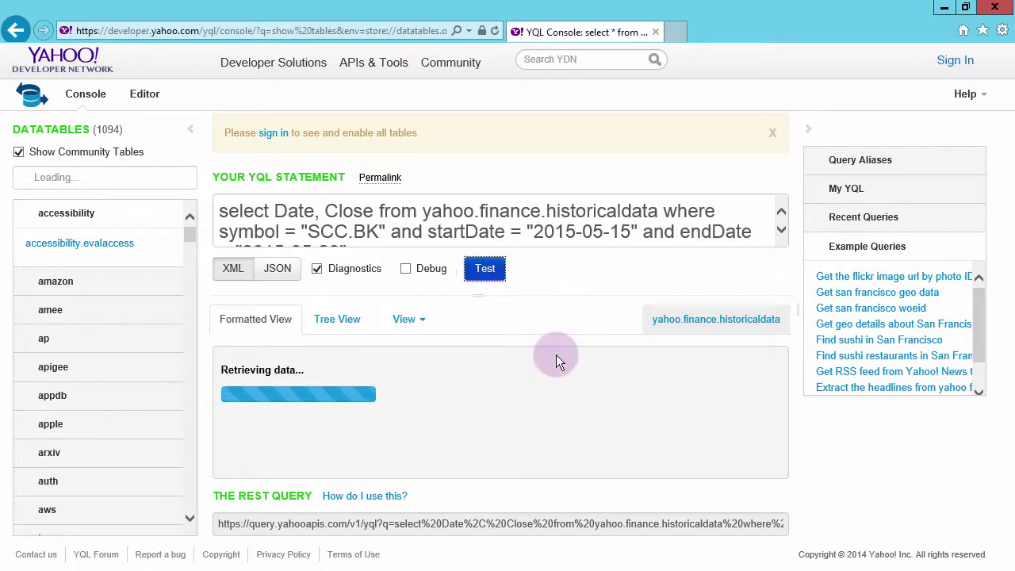
{"action": "left_click", "coordinate": [781, 447]}
{"action": "left_click_drag", "start_coordinate": [782, 446], "coordinate": [301, 383]}
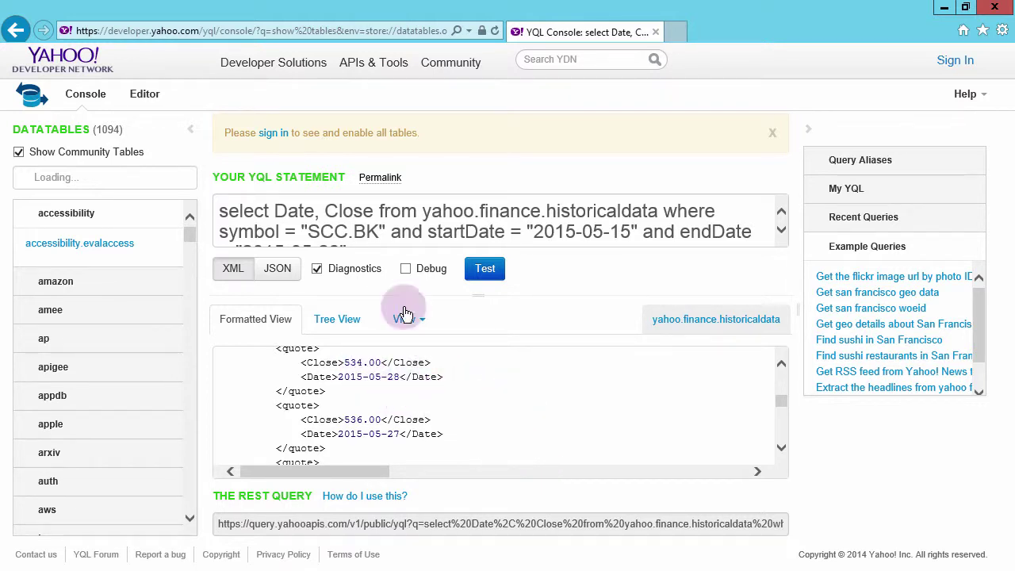
- Rerun the Date-and-Close query with Diagnostics off and select the REST query URL
{"action": "left_click", "coordinate": [317, 272]}
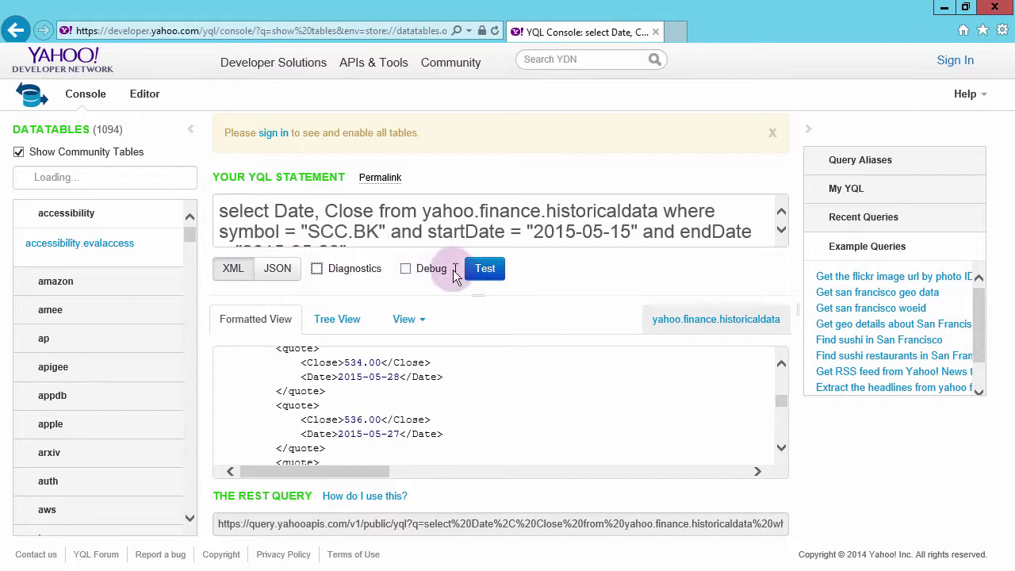
{"action": "left_click", "coordinate": [485, 271]}
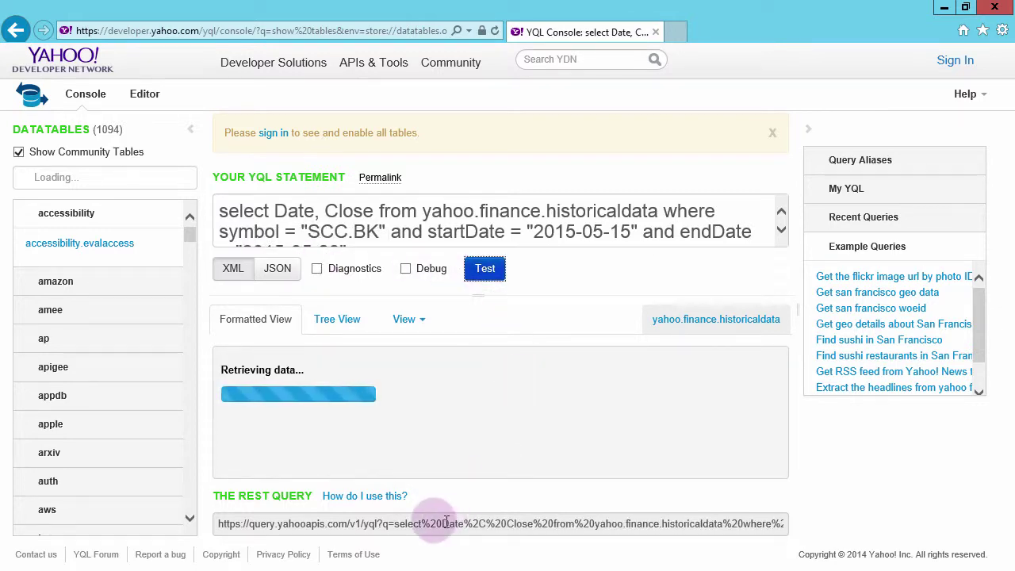
{"action": "left_click", "coordinate": [271, 524]}
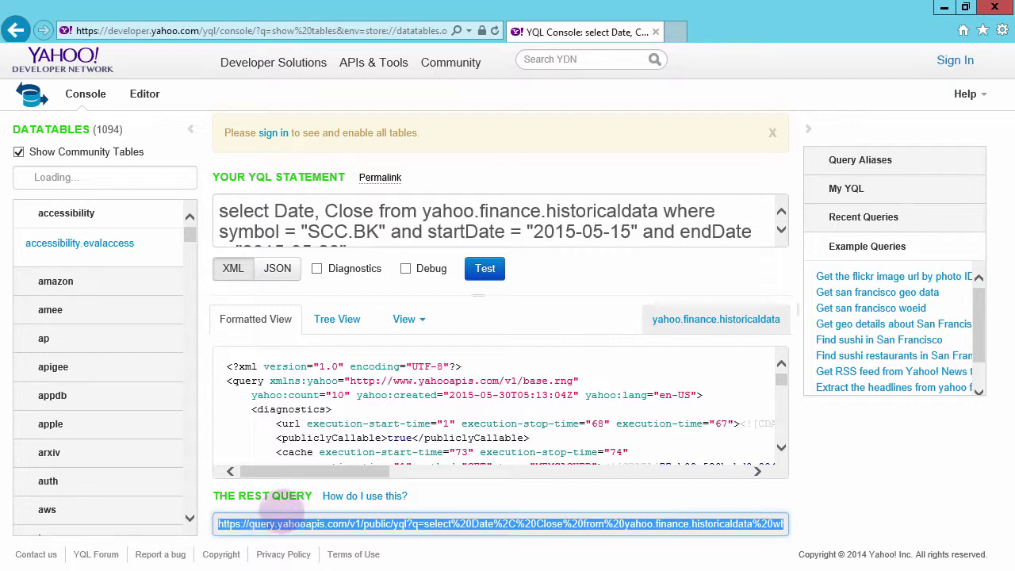
- Back in Excel, paste the Date-and-Close REST query URL into cell C50
{"action": "key", "text": "F9"}
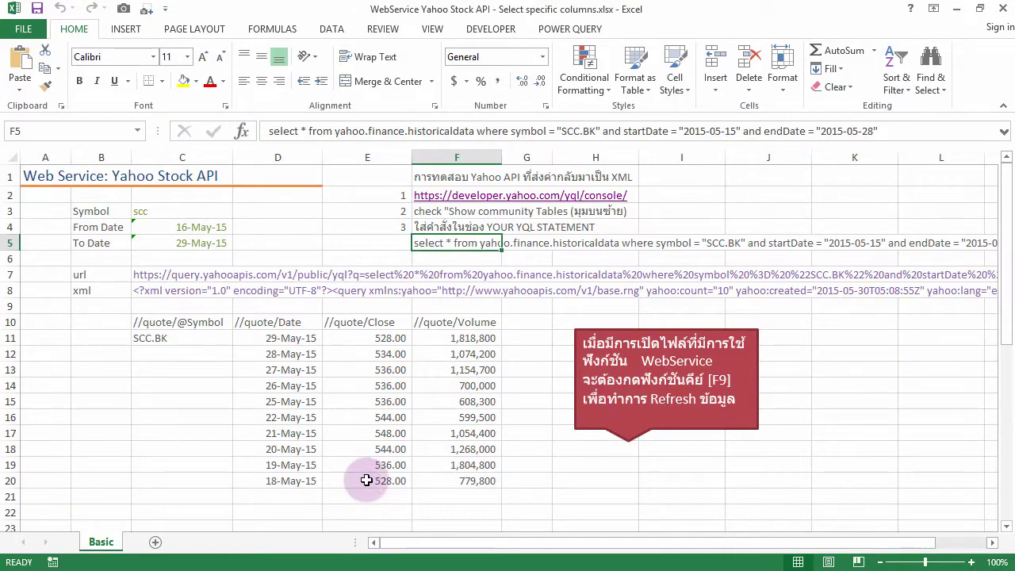
{"action": "scroll", "coordinate": [178, 486], "scroll_direction": "down", "scroll_amount": 2}
{"action": "scroll", "coordinate": [178, 486], "scroll_direction": "down", "scroll_amount": 3}
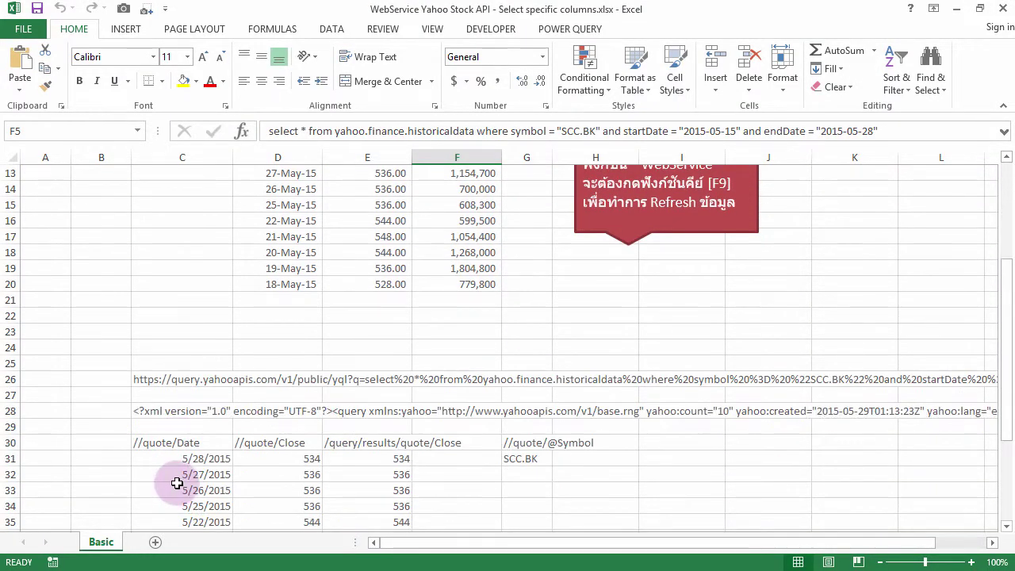
{"action": "scroll", "coordinate": [177, 485], "scroll_direction": "down", "scroll_amount": 2}
{"action": "scroll", "coordinate": [176, 483], "scroll_direction": "down", "scroll_amount": 4}
{"action": "scroll", "coordinate": [176, 483], "scroll_direction": "down", "scroll_amount": 2}
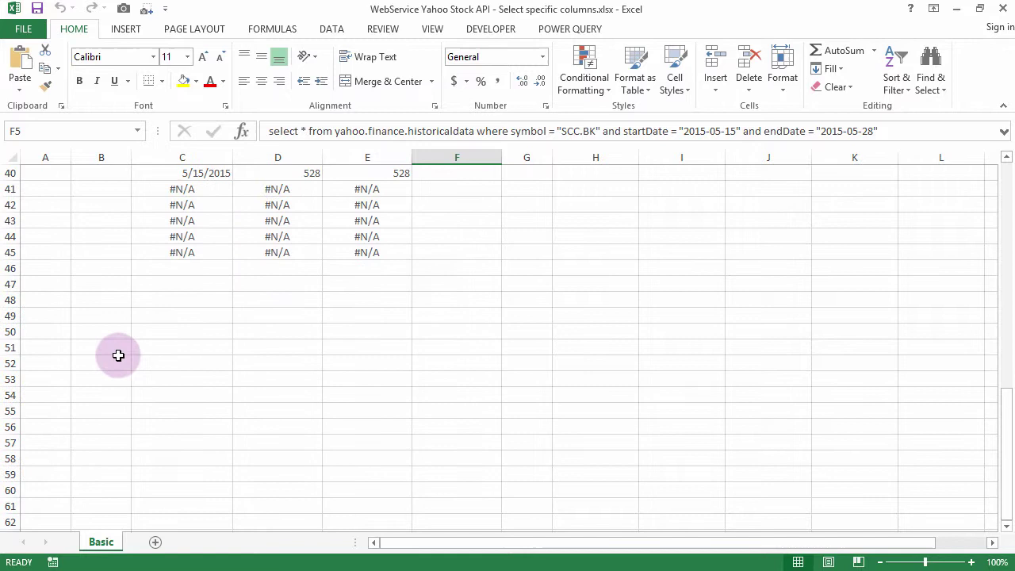
{"action": "left_click", "coordinate": [174, 328]}
{"action": "key", "text": "ctrl+v"}
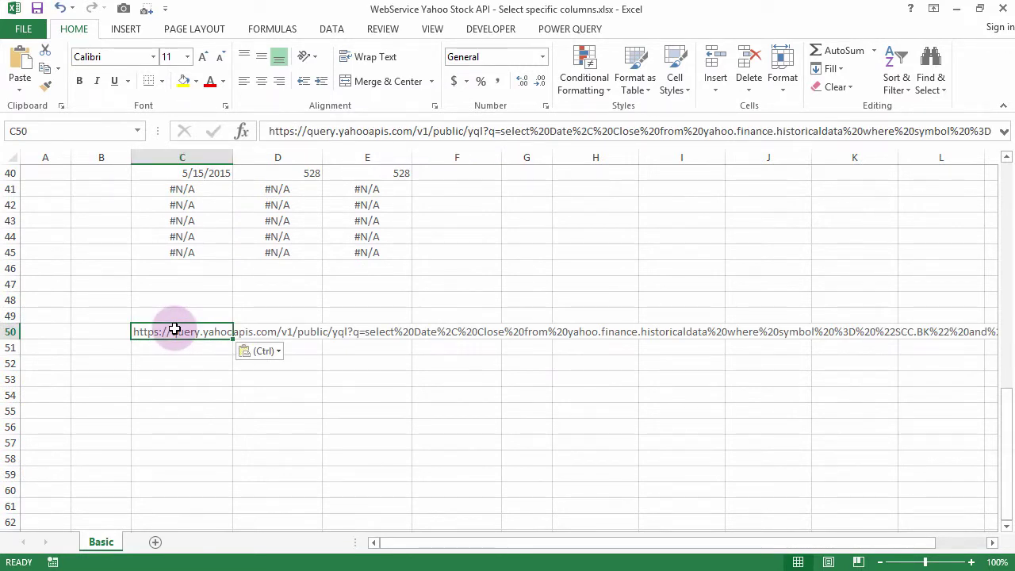
{"action": "key", "text": "Return"}
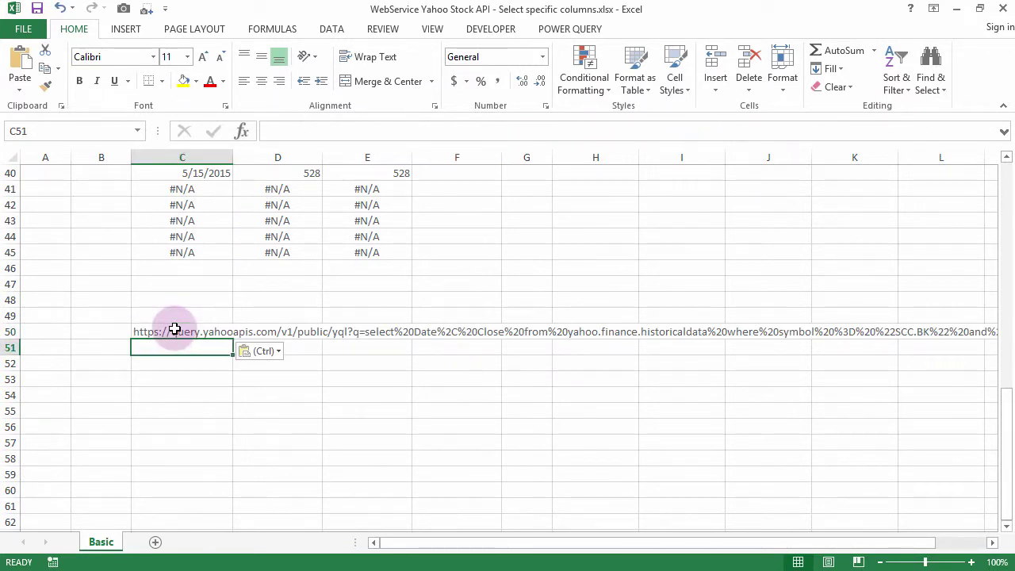
- Enter =WEBSERVICE(C50) in C51 to fetch the XML, and begin the '//quote/Date header in C53
{"action": "type", "text": "=webs"}
{"action": "key", "text": "Tab"}
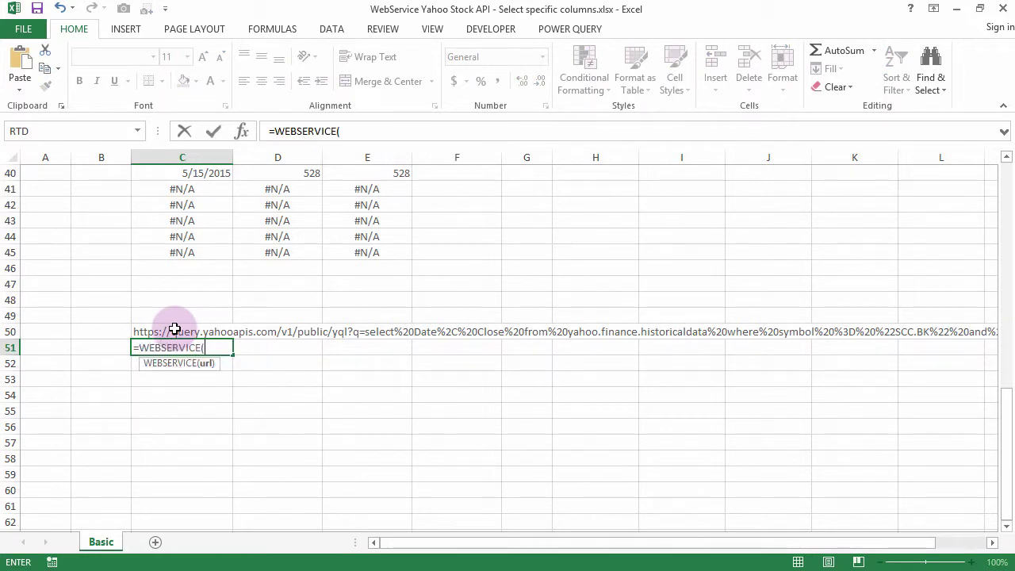
{"action": "left_click", "coordinate": [174, 329]}
{"action": "type", "text": ")"}
{"action": "key", "text": "Return"}
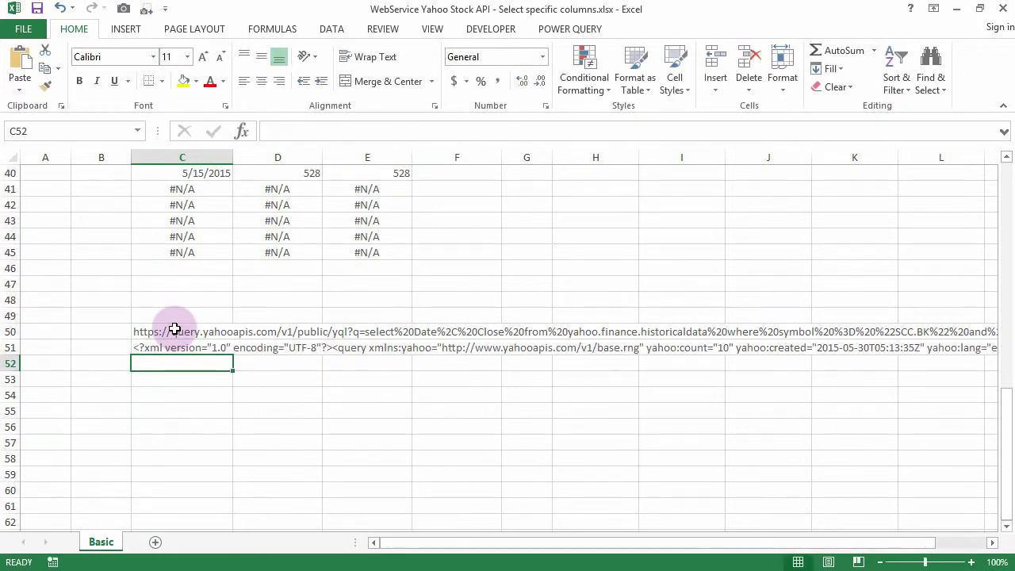
{"action": "key", "text": "Down"}
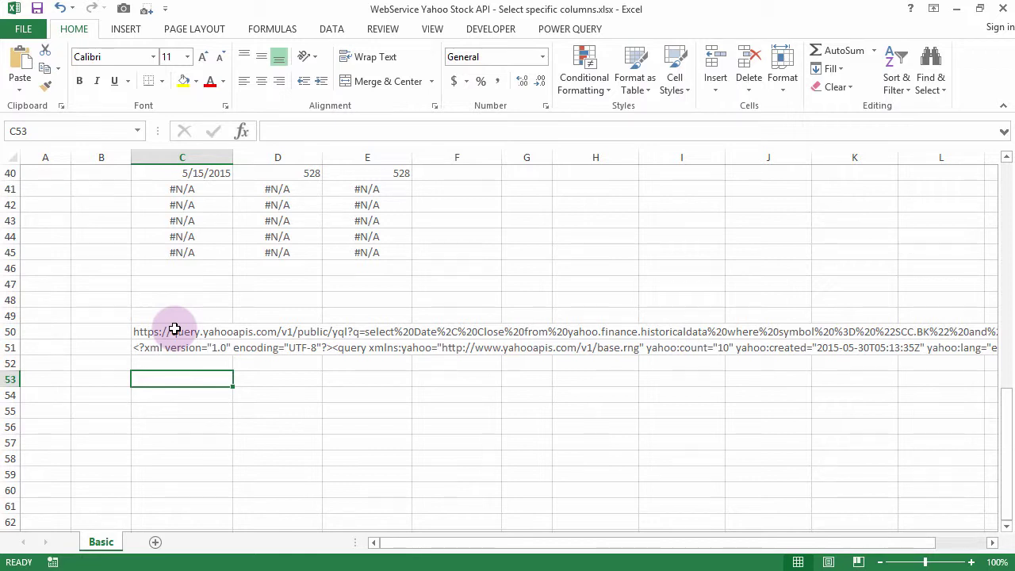
{"action": "type", "text": "'//"}
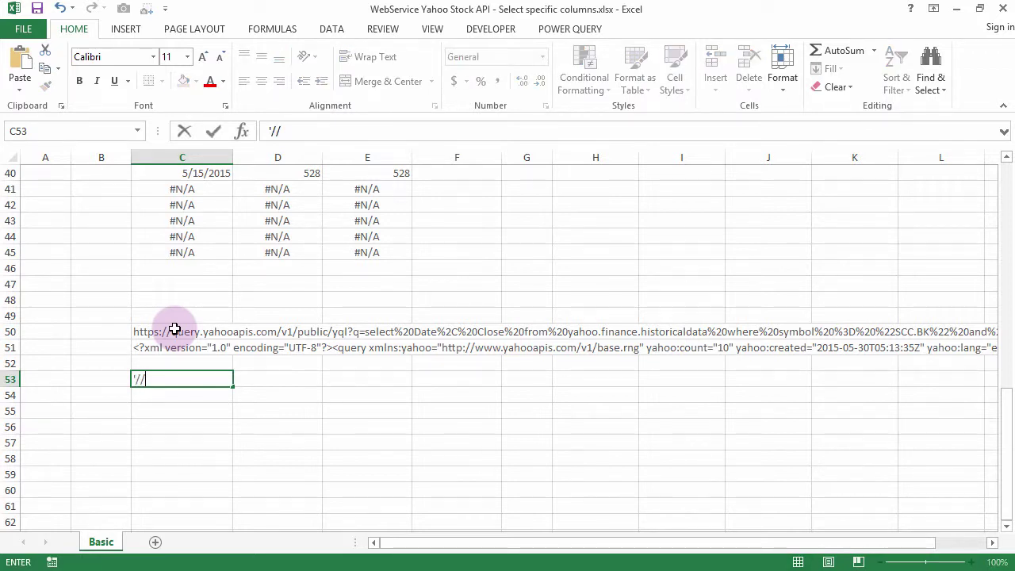
{"action": "type", "text": "quot"}
{"action": "type", "text": "e/Date"}
- Add the XPath headers //quote/Date in C53 and //quote/Close in D53
{"action": "key", "text": "Tab"}
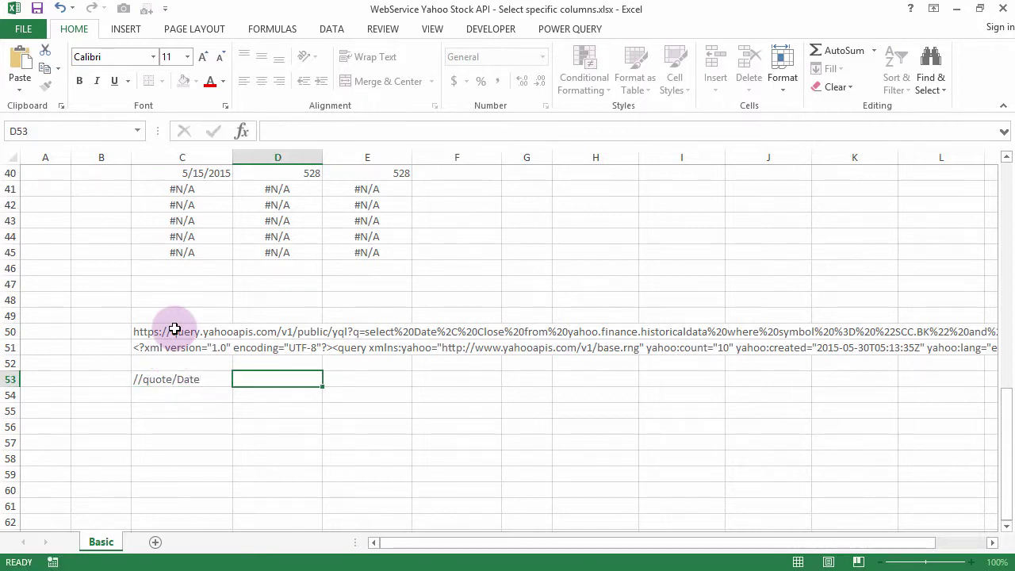
{"action": "type", "text": "'//"}
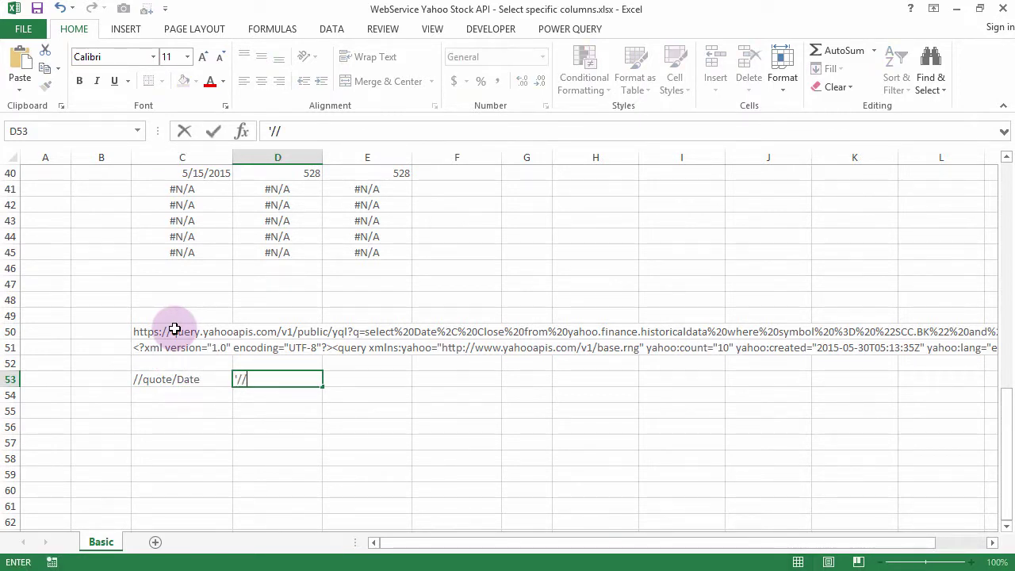
{"action": "type", "text": "quote/Cl"}
{"action": "type", "text": "ose"}
{"action": "key", "text": "Return"}
- Enter =FILTERXML(C51,C53) in C54 and format it as Short Date, showing 5/28/2015
{"action": "key", "text": "Left"}
{"action": "type", "text": "="}
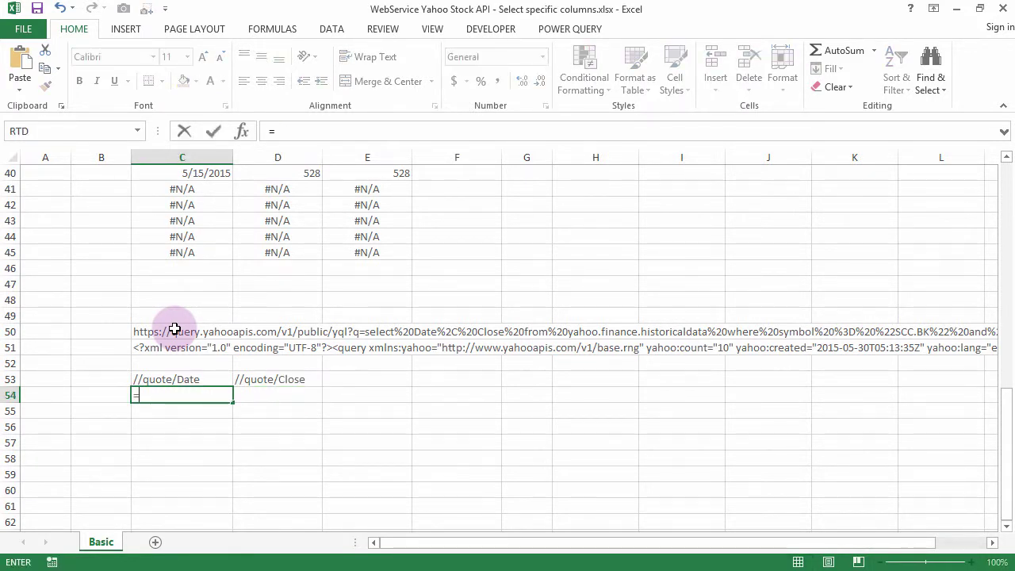
{"action": "type", "text": "fil"}
{"action": "key", "text": "Tab"}
{"action": "key", "text": "Up"}
{"action": "key", "text": "Up"}
{"action": "key", "text": "Up"}
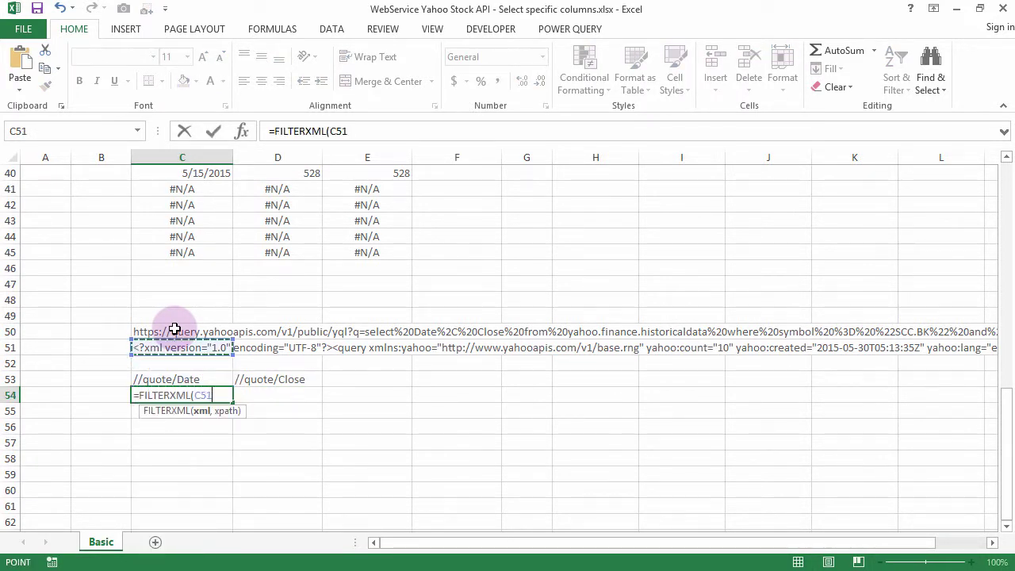
{"action": "type", "text": ","}
{"action": "key", "text": "Up"}
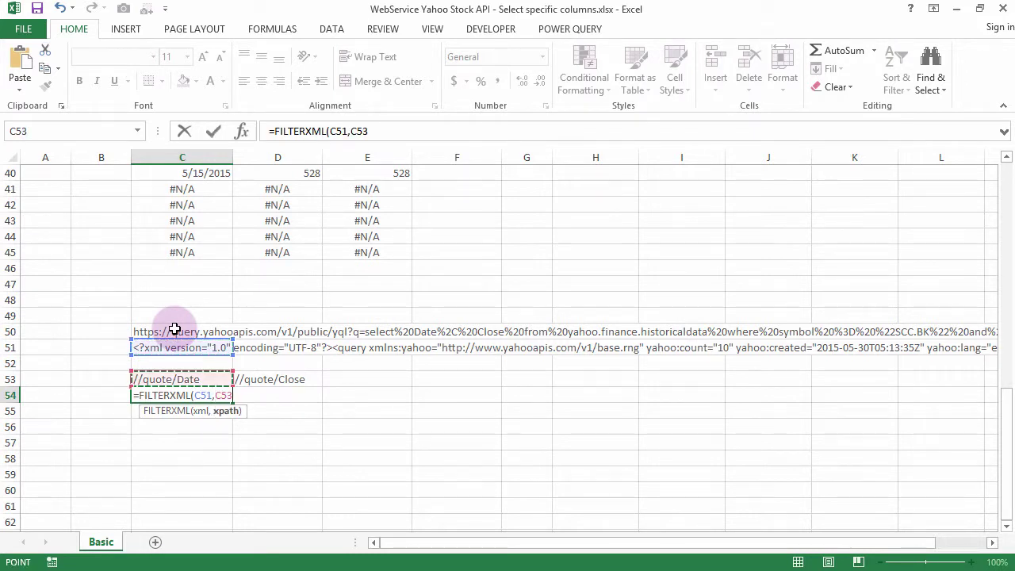
{"action": "key", "text": "Return"}
{"action": "key", "text": "Up"}
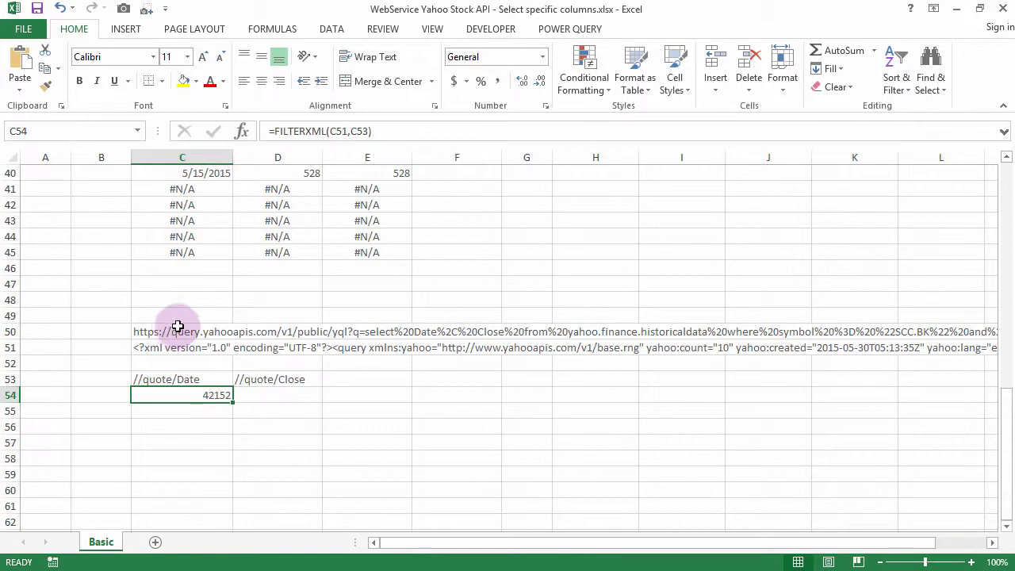
{"action": "left_click", "coordinate": [545, 59]}
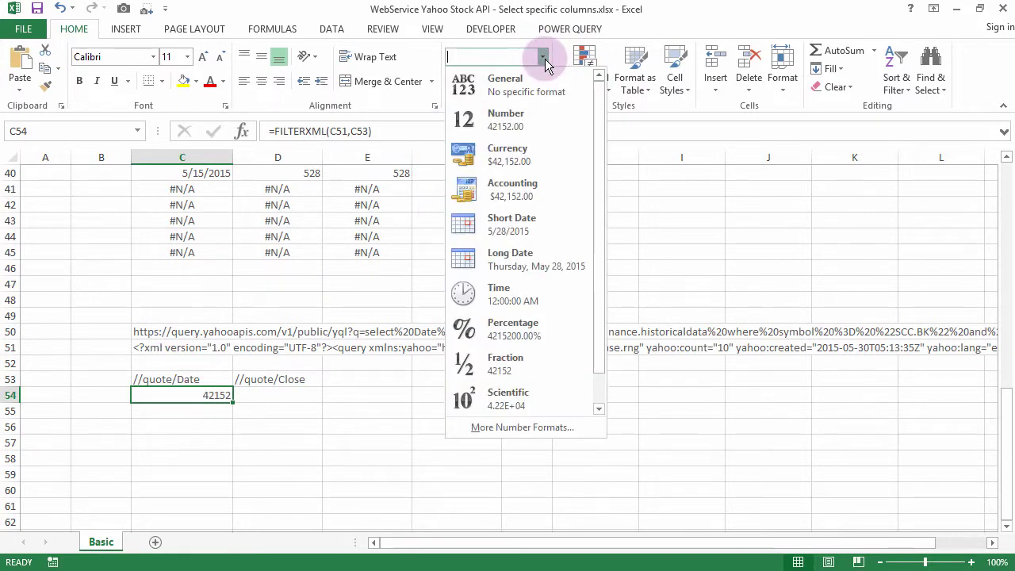
{"action": "left_click", "coordinate": [504, 226]}
- Enter =FILTERXML(C51,D53) in D54 to return the close of 534
{"action": "left_click", "coordinate": [286, 394]}
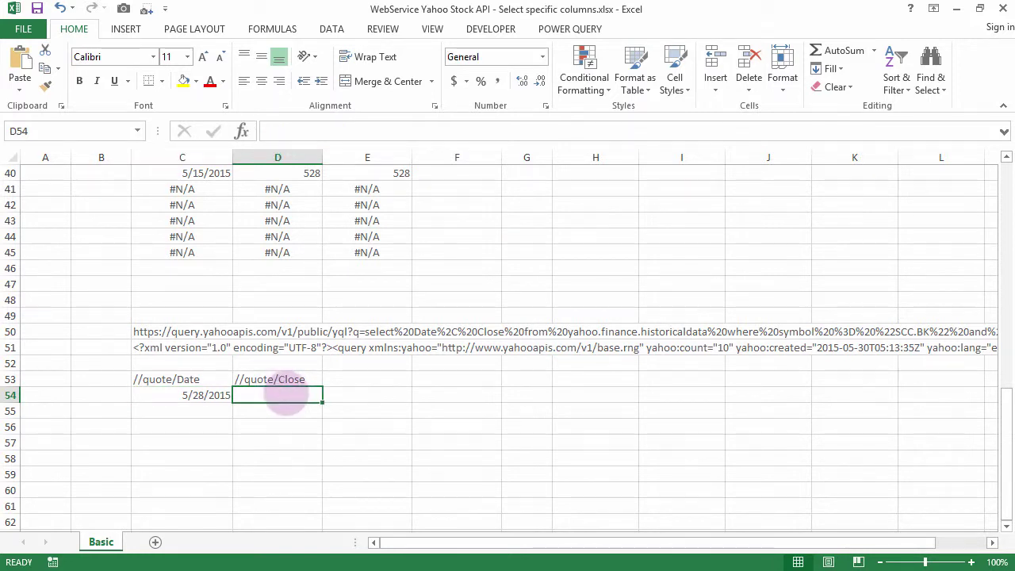
{"action": "type", "text": "=fil"}
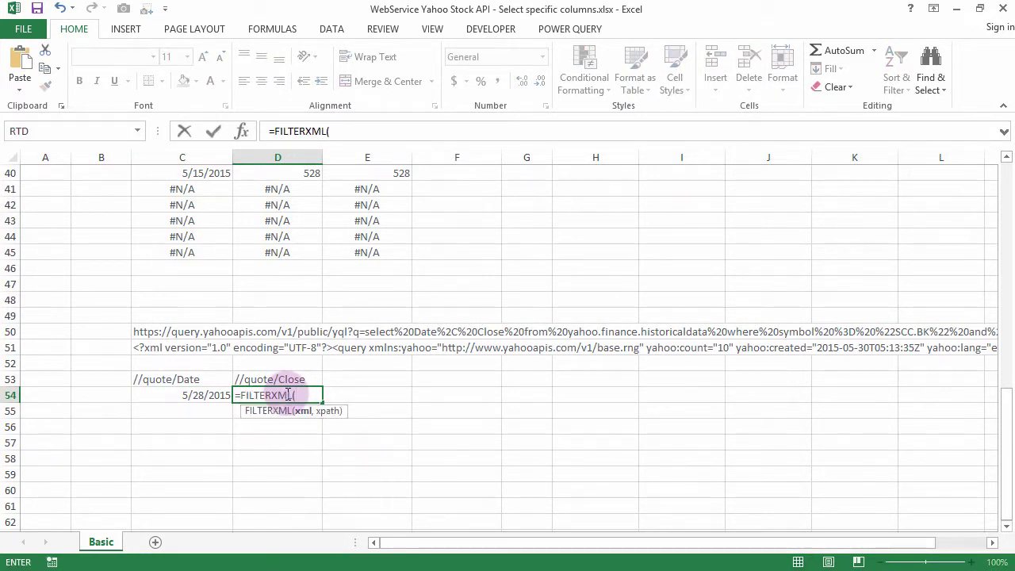
{"action": "key", "text": "Up"}
{"action": "key", "text": "Up"}
{"action": "key", "text": "Up"}
{"action": "key", "text": "Left"}
{"action": "type", "text": ","}
{"action": "key", "text": "Up"}
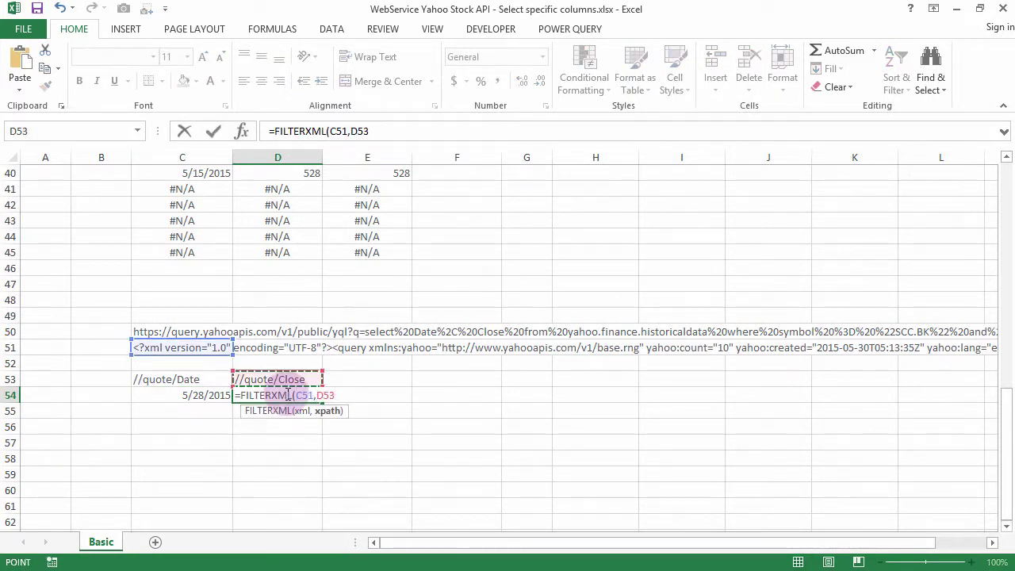
{"action": "type", "text": ")"}
{"action": "left_click", "coordinate": [287, 394]}
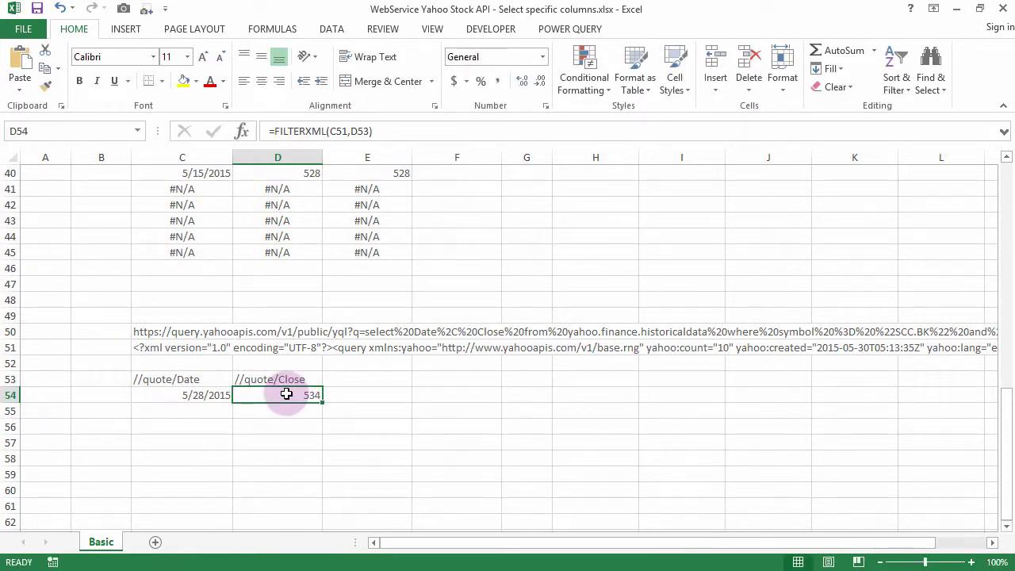
{"action": "left_click", "coordinate": [193, 396]}
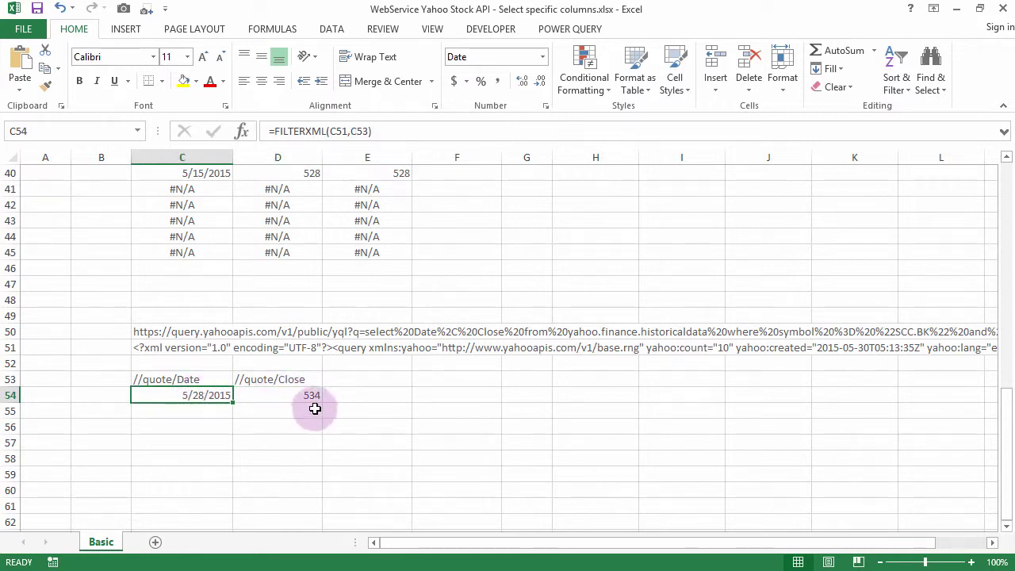
- Turn the formulas into array formulas over C54:C66 and D54:D66 with Ctrl+Shift+Enter
{"action": "scroll", "coordinate": [397, 341], "scroll_direction": "down", "scroll_amount": 2}
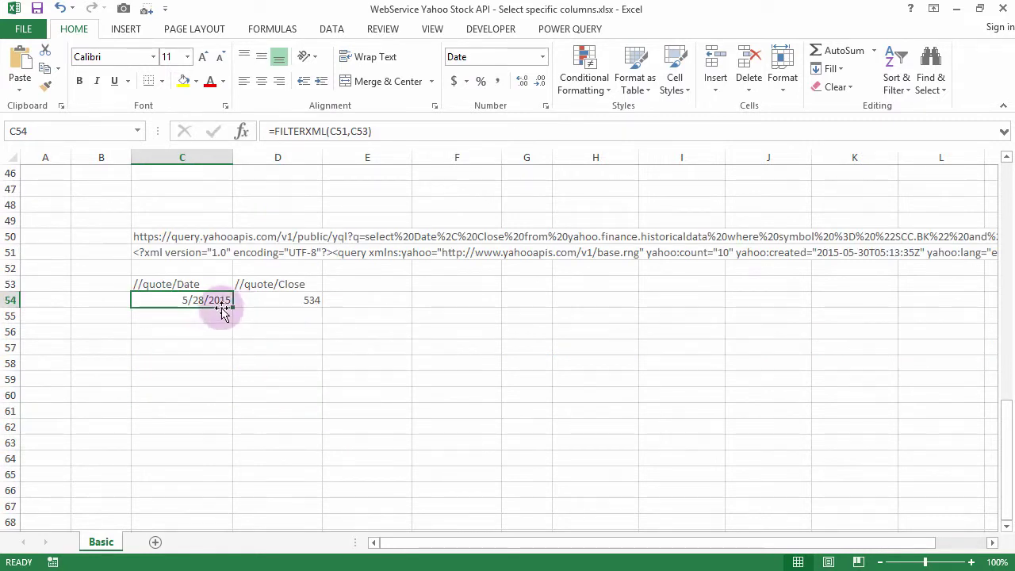
{"action": "key", "text": "shift+Down"}
{"action": "key", "text": "shift+Down"}
{"action": "key", "text": "shift+Down"}
{"action": "key", "text": "shift+Down"}
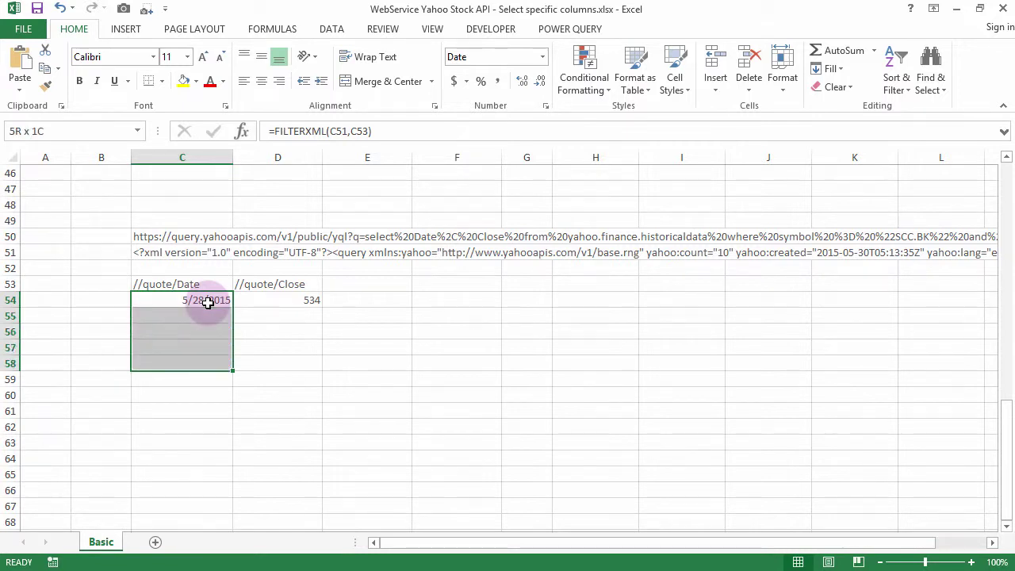
{"action": "key", "text": "shift+Down"}
{"action": "key", "text": "shift+Down"}
{"action": "key", "text": "shift+Down"}
{"action": "key", "text": "shift+Down"}
{"action": "key", "text": "shift+Down"}
{"action": "key", "text": "shift+Down"}
{"action": "key", "text": "shift+Down"}
{"action": "key", "text": "shift+Down"}
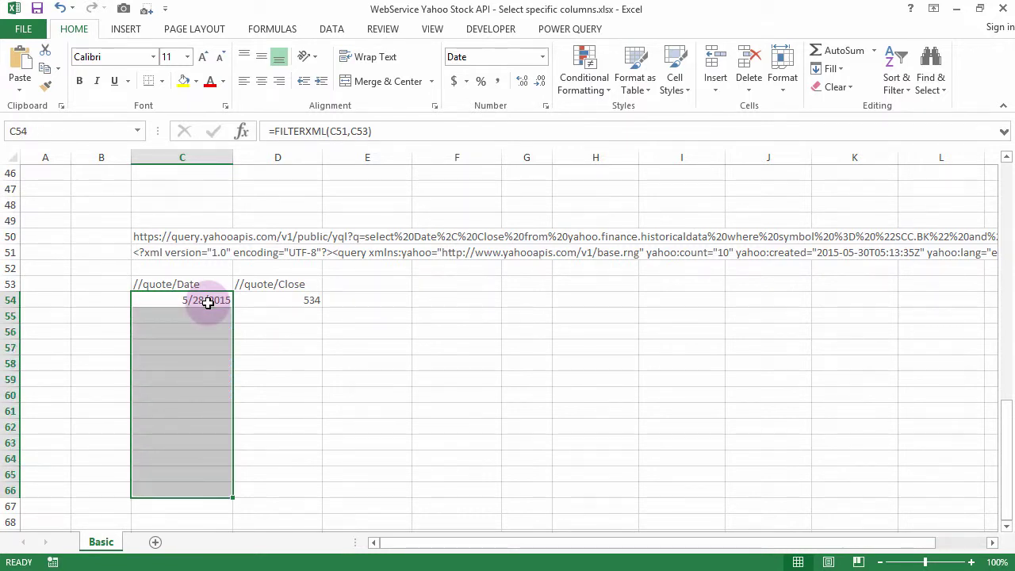
{"action": "key", "text": "F2"}
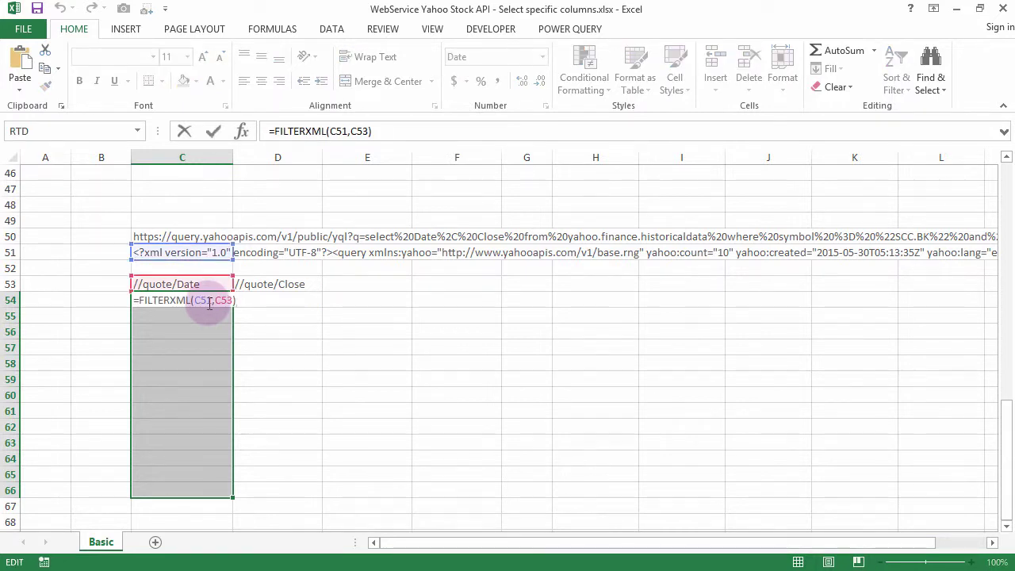
{"action": "key", "text": "ctrl+shift+Return"}
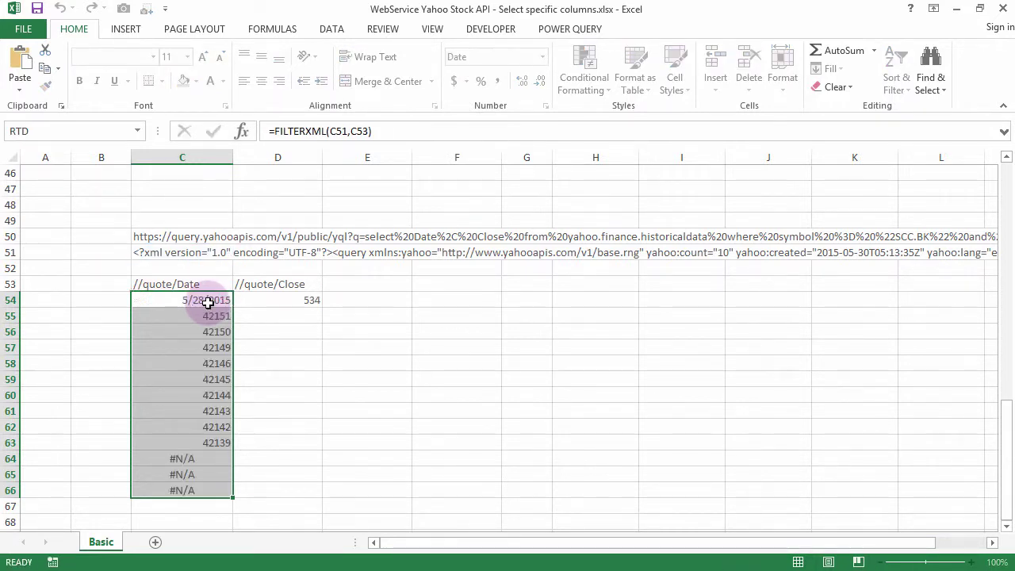
{"action": "key", "text": "Right"}
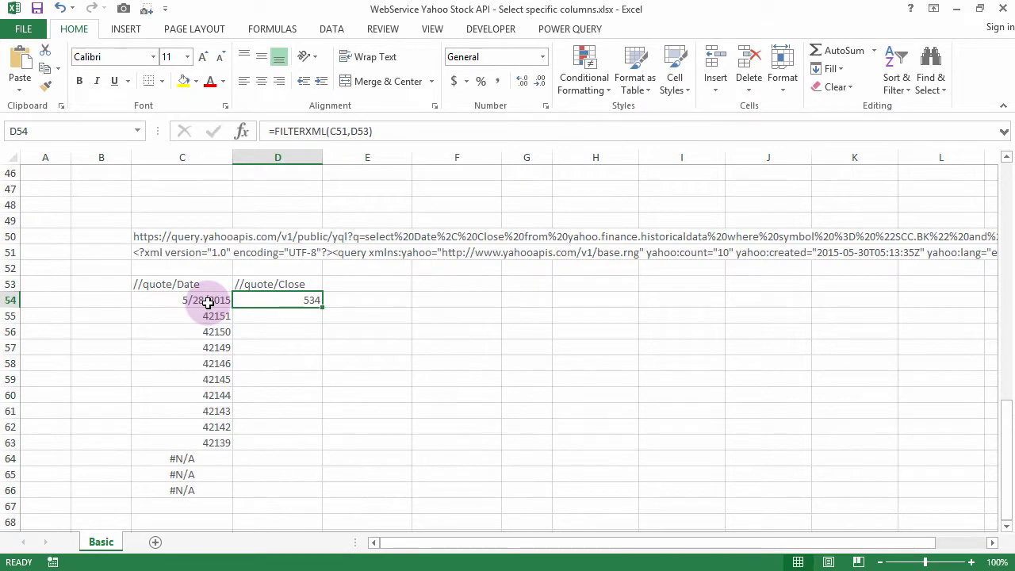
{"action": "key", "text": "shift+Down"}
{"action": "key", "text": "shift+Down"}
{"action": "key", "text": "shift+Down"}
{"action": "key", "text": "shift+Down"}
{"action": "key", "text": "shift+Down"}
{"action": "key", "text": "shift+Down"}
{"action": "key", "text": "shift+Down"}
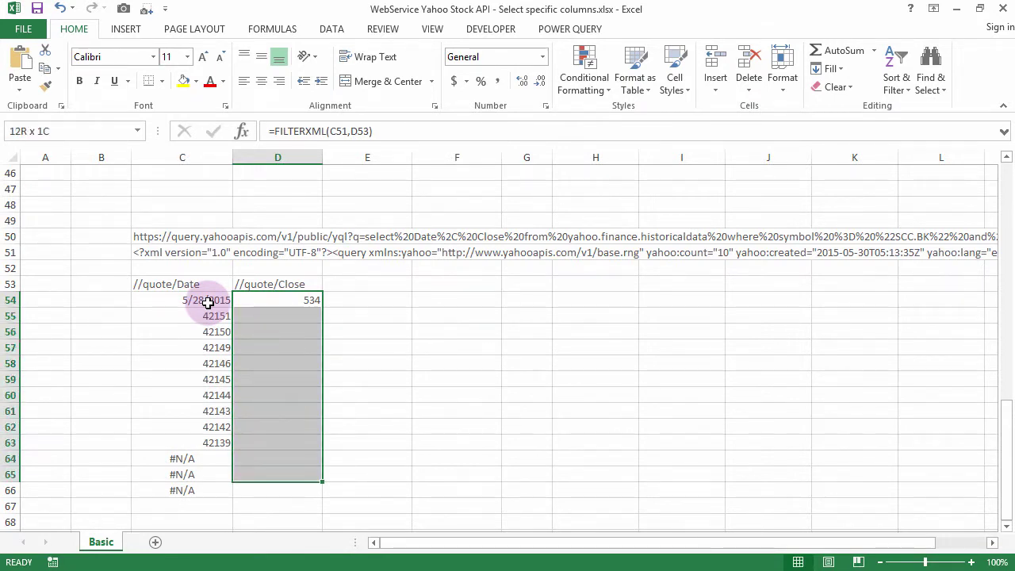
{"action": "key", "text": "shift+Down"}
{"action": "key", "text": "F2"}
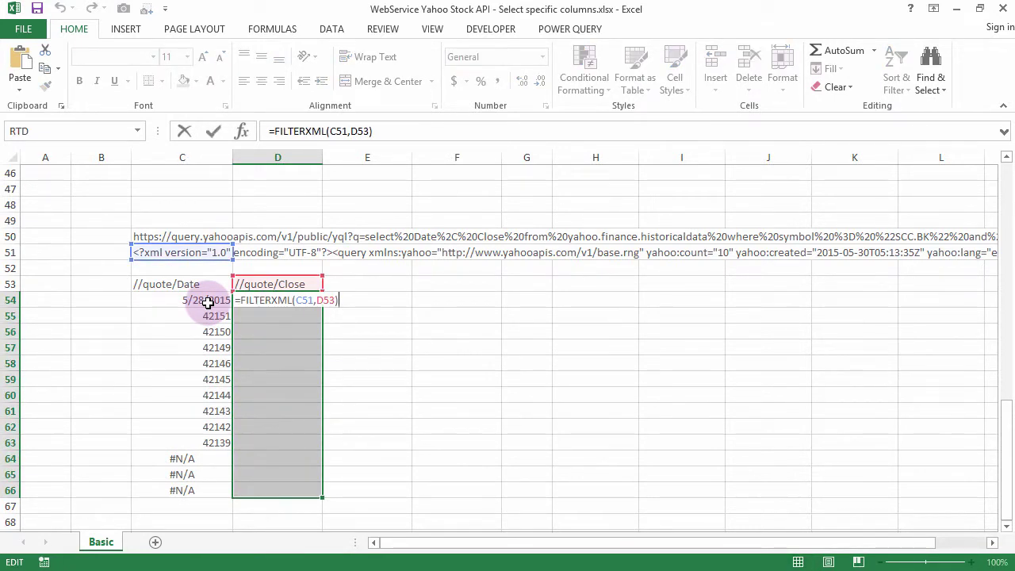
{"action": "key", "text": "ctrl+shift+Return"}
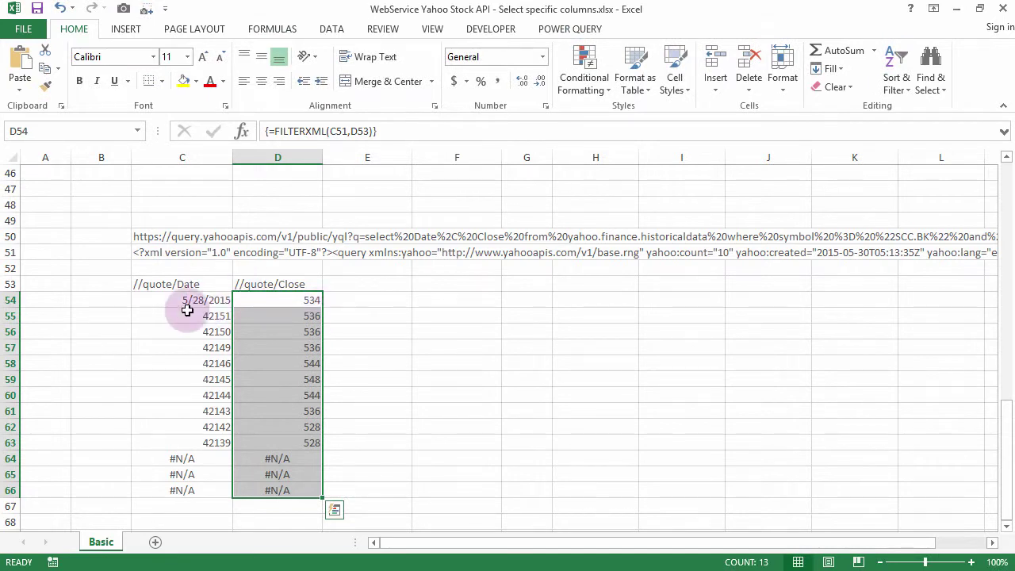
- Format the dates in C54:C66 as Short Date, showing 5/28/2015 back to 5/15/2015
{"action": "left_click_drag", "start_coordinate": [185, 298], "coordinate": [191, 493]}
{"action": "left_click", "coordinate": [542, 57]}
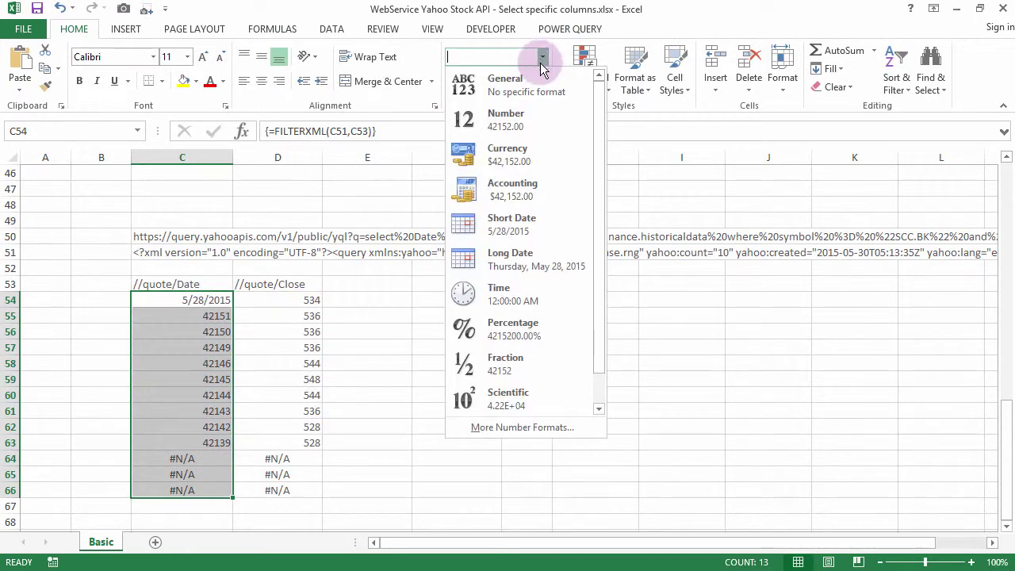
{"action": "left_click", "coordinate": [519, 226]}
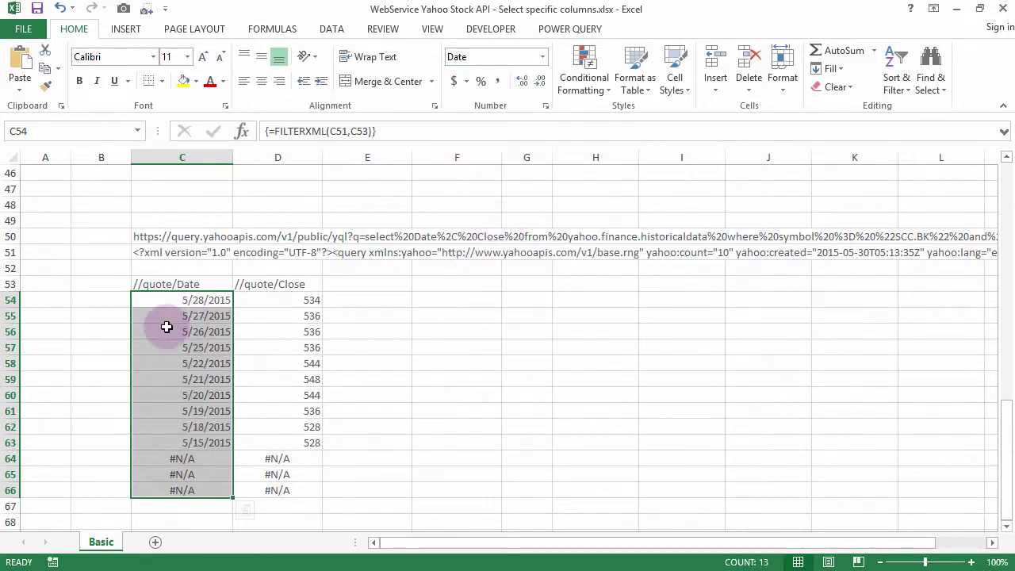
{"action": "left_click", "coordinate": [182, 301]}
{"action": "left_click", "coordinate": [275, 303]}
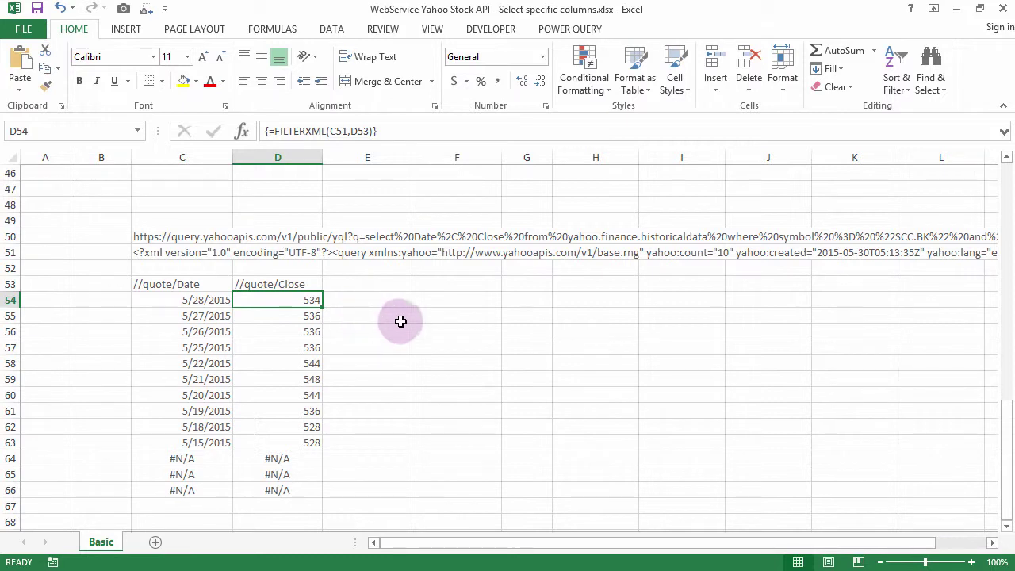
{"action": "left_click", "coordinate": [172, 237]}
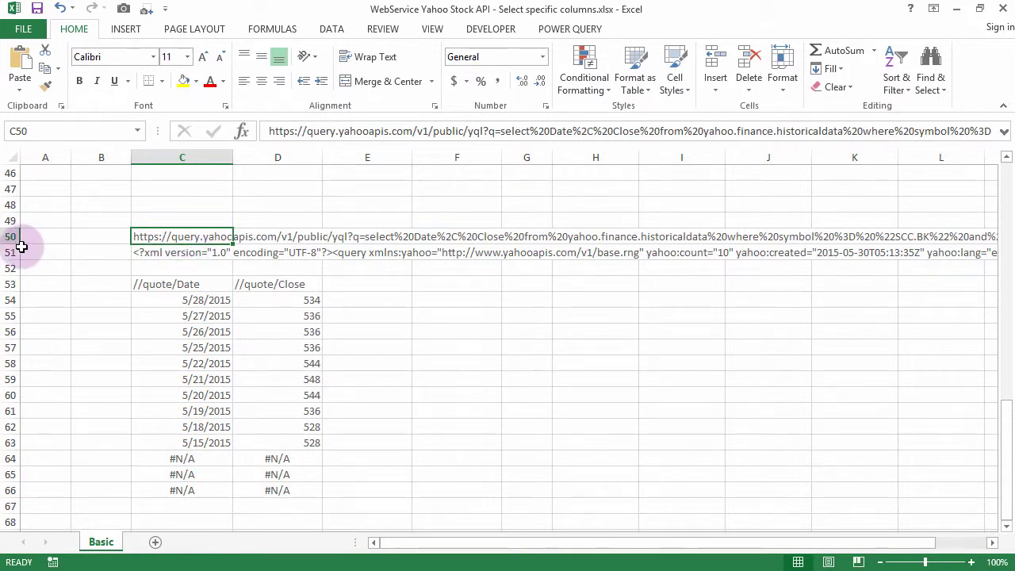
- Widen column C and turn on Wrap text for C50 via Format Cells > Alignment
{"action": "left_click_drag", "start_coordinate": [232, 157], "coordinate": [495, 159]}
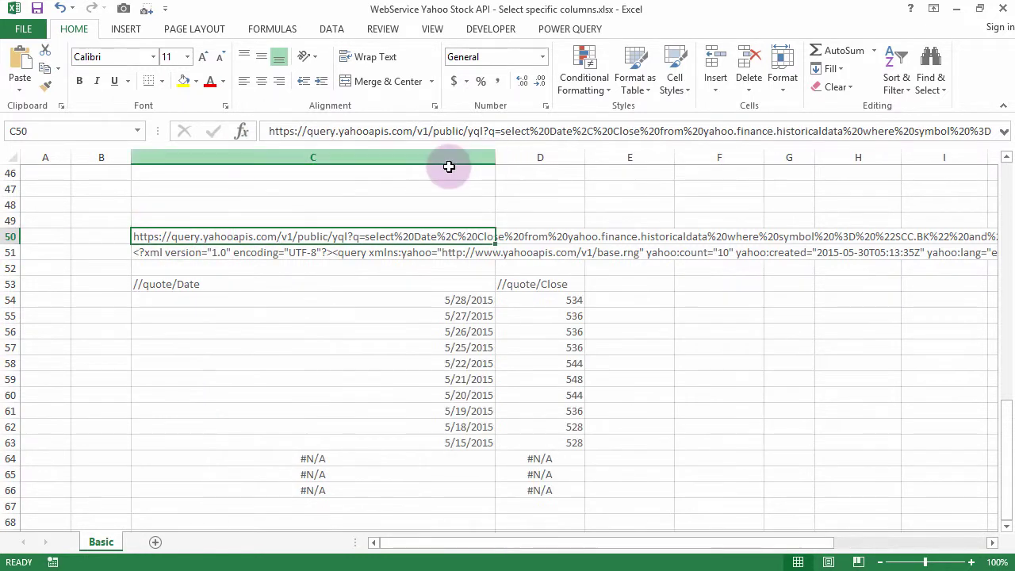
{"action": "right_click", "coordinate": [200, 236]}
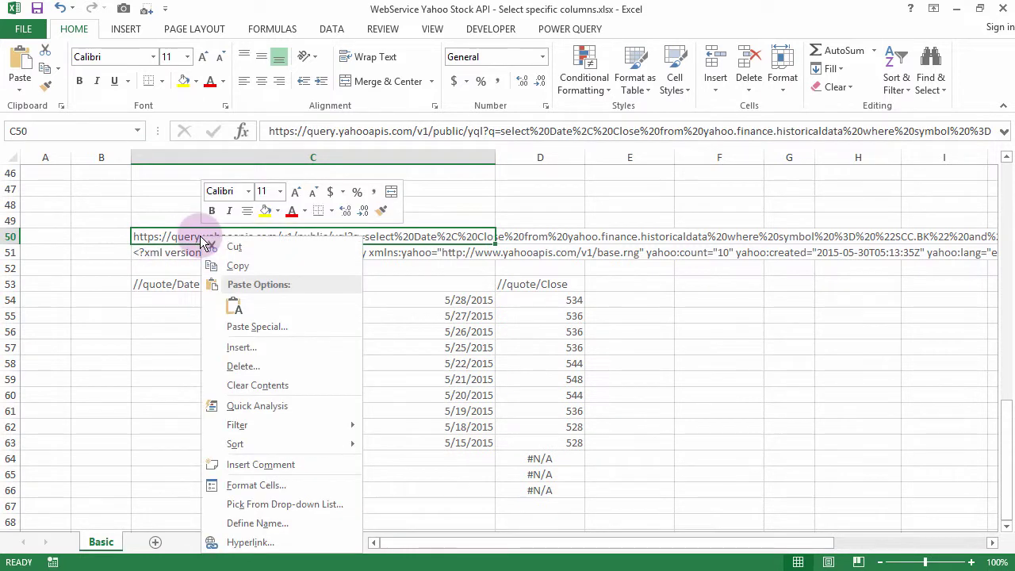
{"action": "left_click", "coordinate": [252, 487]}
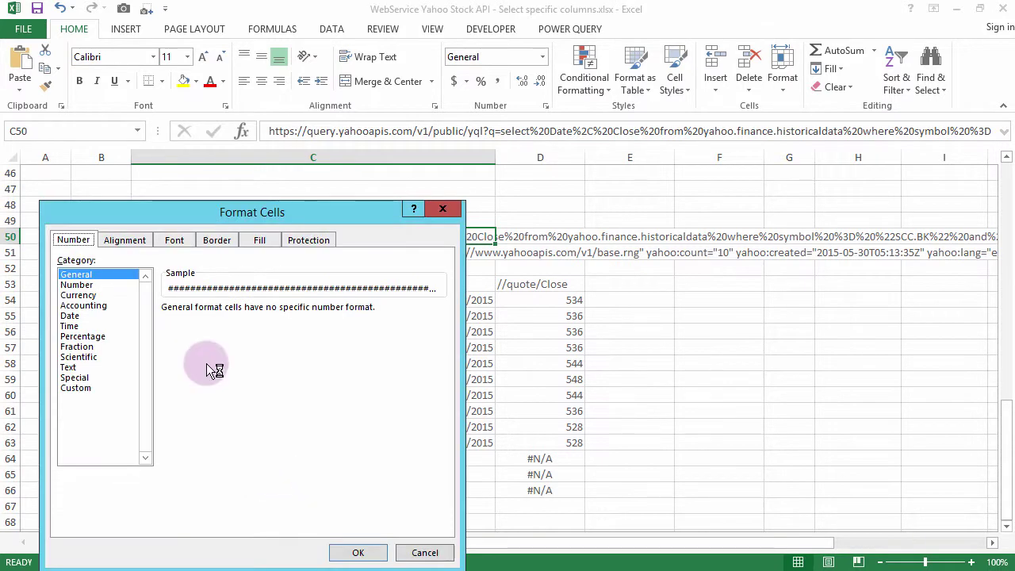
{"action": "left_click", "coordinate": [134, 243]}
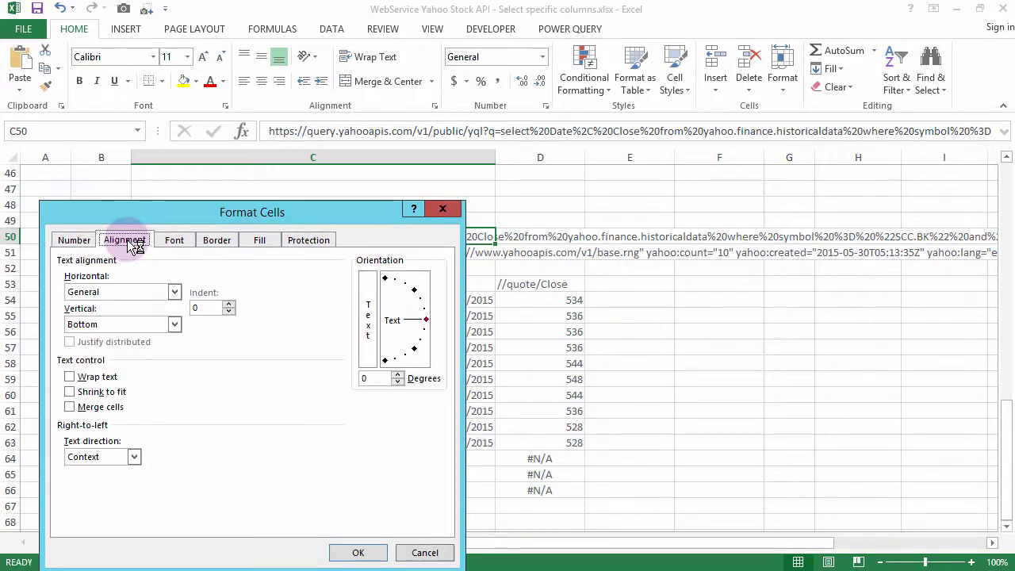
{"action": "left_click", "coordinate": [99, 379]}
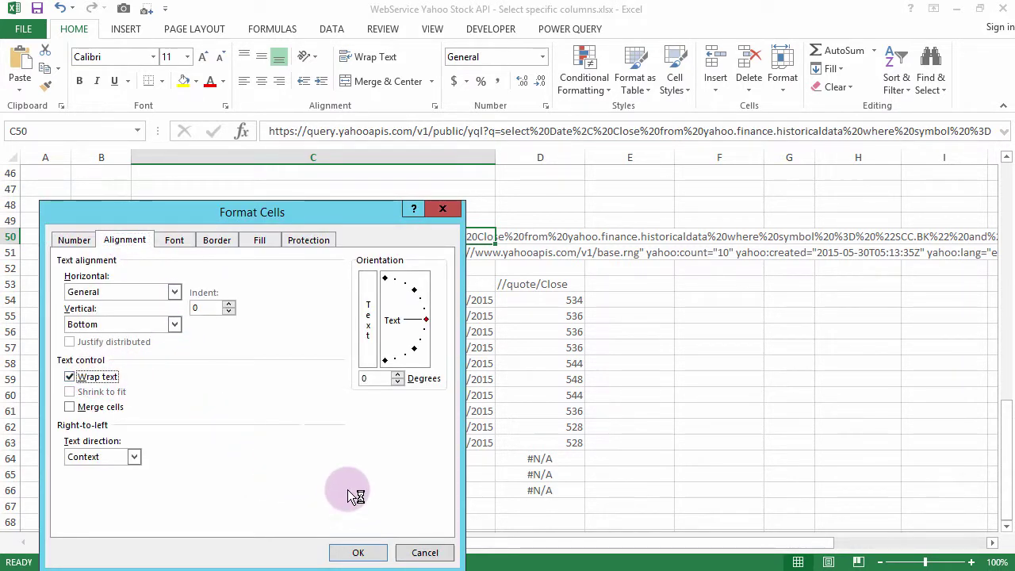
{"action": "left_click", "coordinate": [356, 551]}
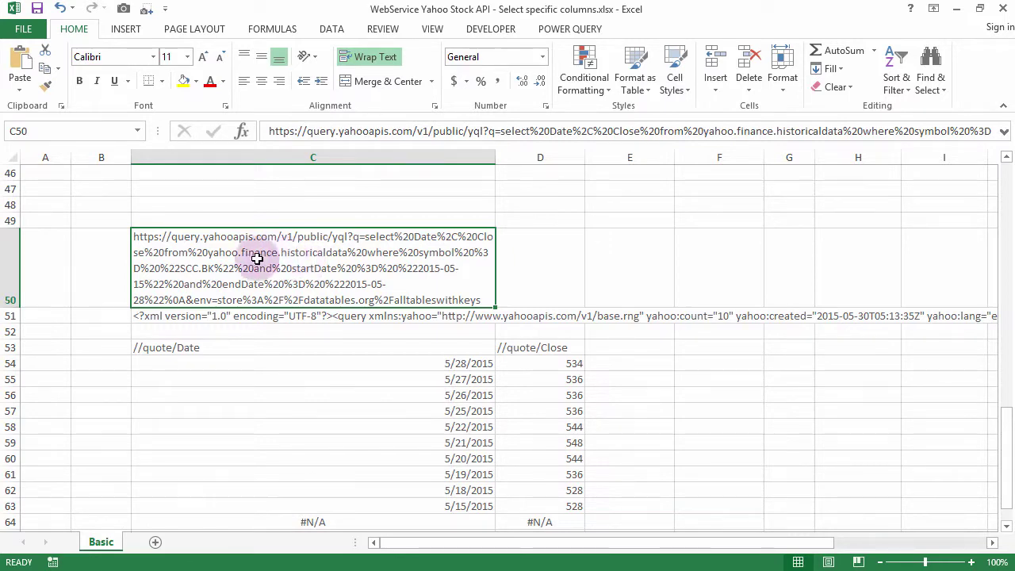
- Raise the C50 URL's font size three increments to 16 pt
{"action": "left_click", "coordinate": [205, 58]}
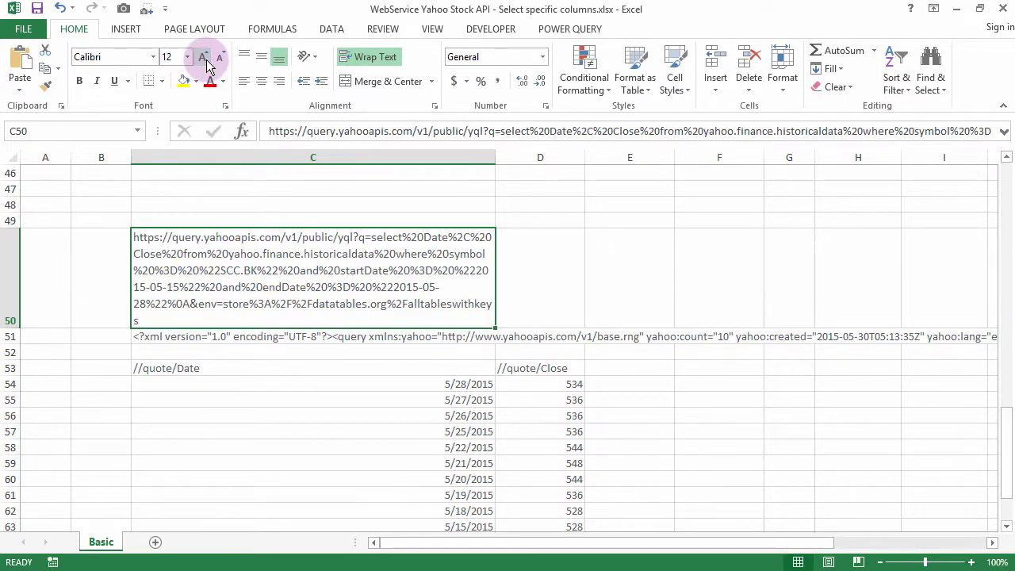
{"action": "left_click", "coordinate": [204, 58]}
{"action": "left_click", "coordinate": [204, 59]}
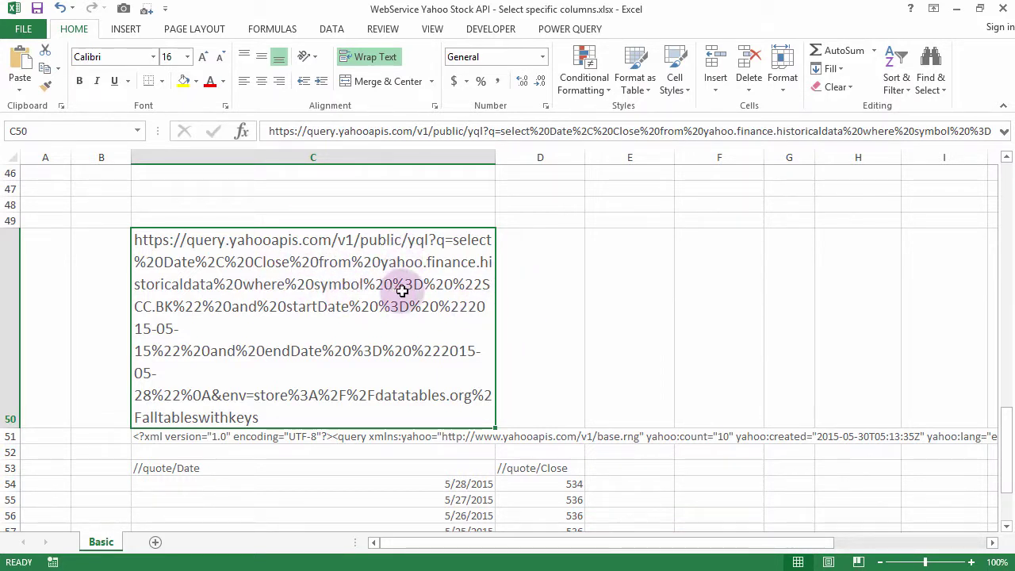
- Scroll back to the top of the sheet and select the URL-building formula cell C7
{"action": "scroll", "coordinate": [535, 299], "scroll_direction": "up", "scroll_amount": 5}
{"action": "scroll", "coordinate": [533, 300], "scroll_direction": "up", "scroll_amount": 3}
{"action": "scroll", "coordinate": [523, 299], "scroll_direction": "up", "scroll_amount": 3}
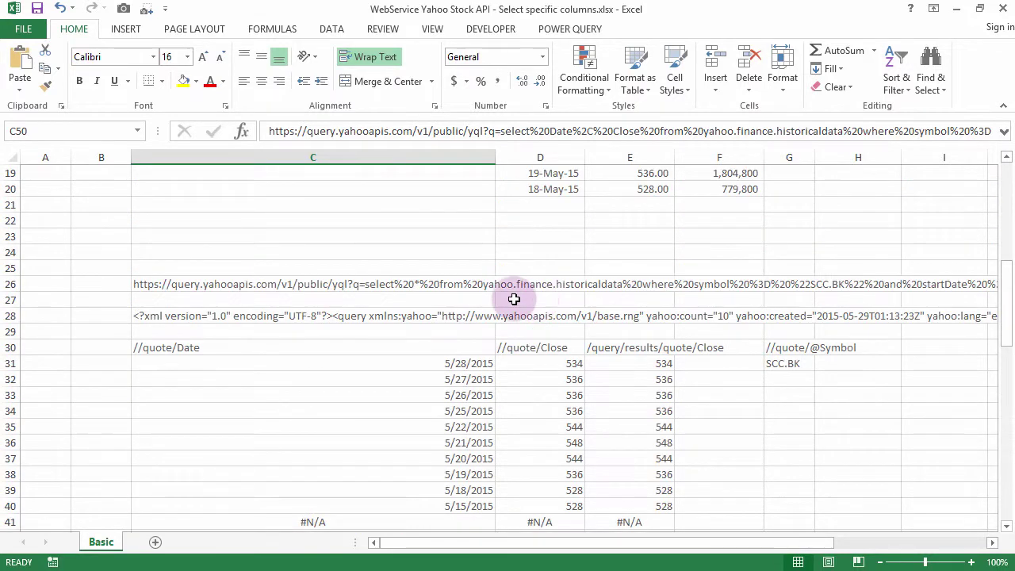
{"action": "scroll", "coordinate": [514, 296], "scroll_direction": "up", "scroll_amount": 2}
{"action": "scroll", "coordinate": [513, 296], "scroll_direction": "up", "scroll_amount": 3}
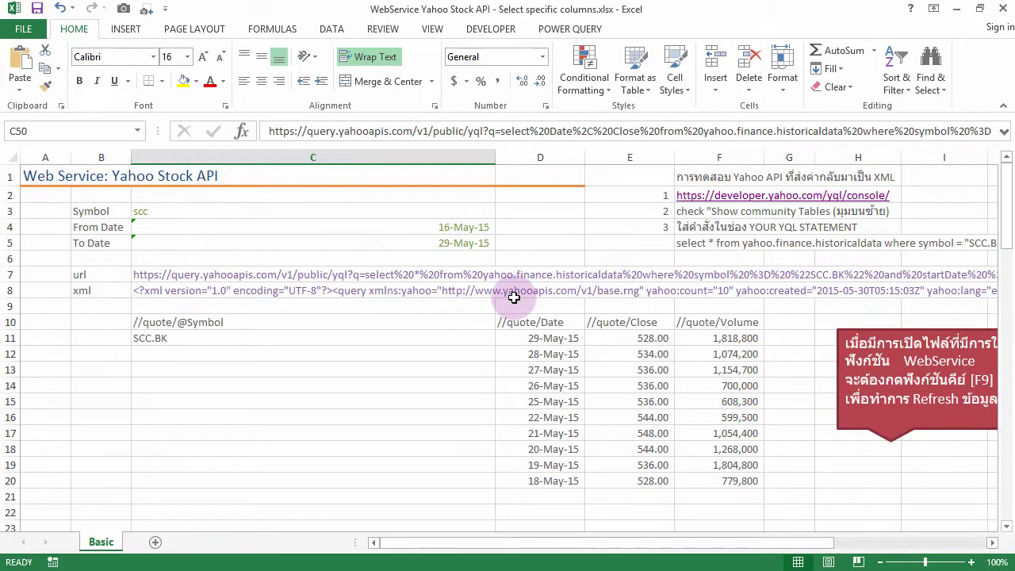
{"action": "left_click", "coordinate": [306, 275]}
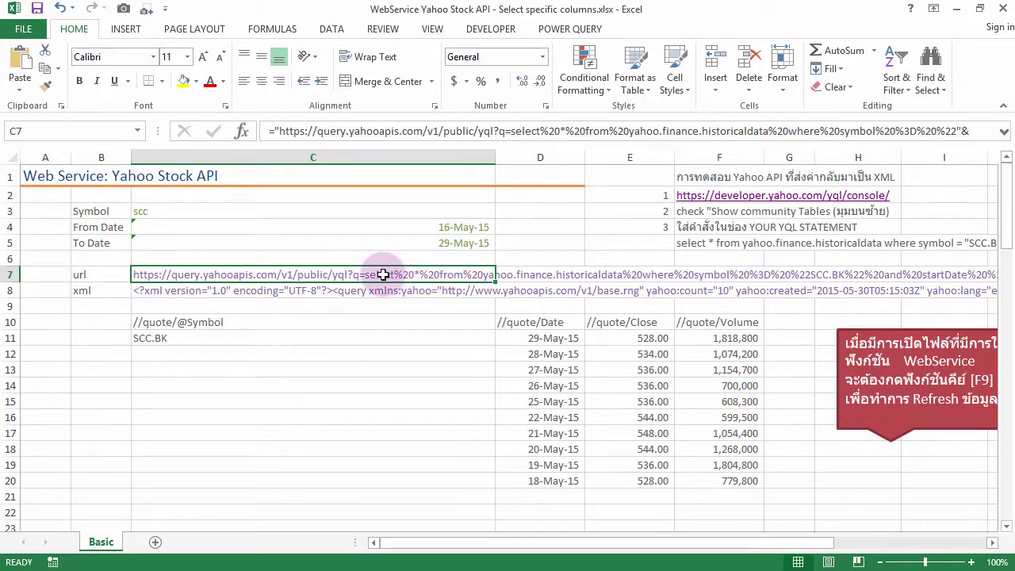
- Replace the * column wildcard in C7's url query with Date%2CClose
{"action": "double_click", "coordinate": [384, 270]}
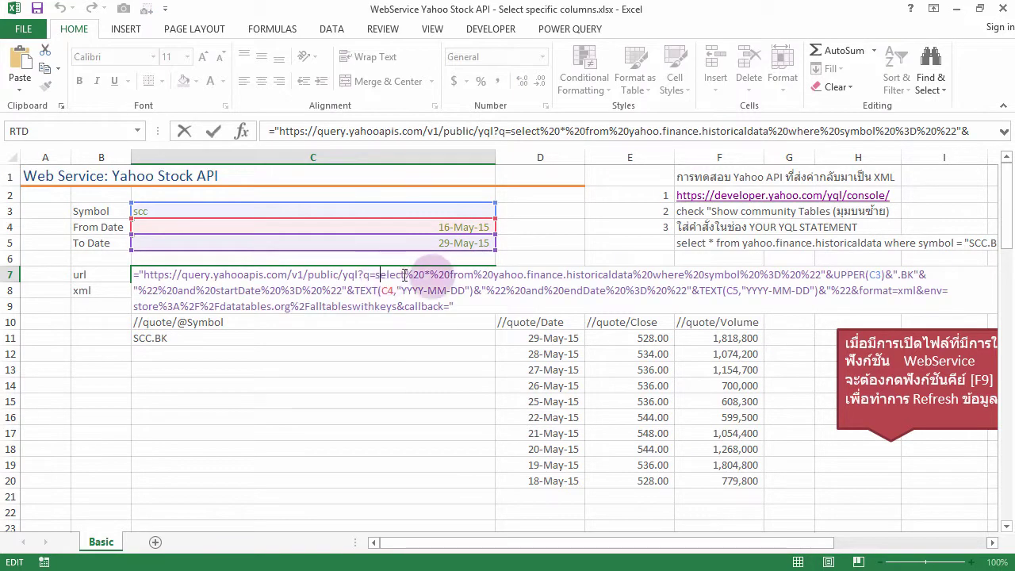
{"action": "left_click", "coordinate": [426, 275]}
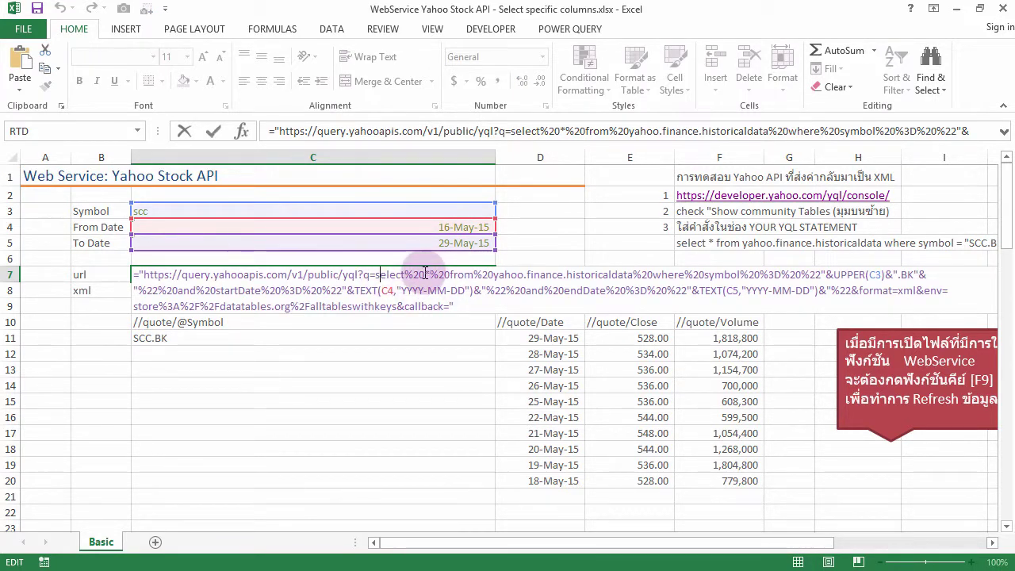
{"action": "key", "text": "shift+Right"}
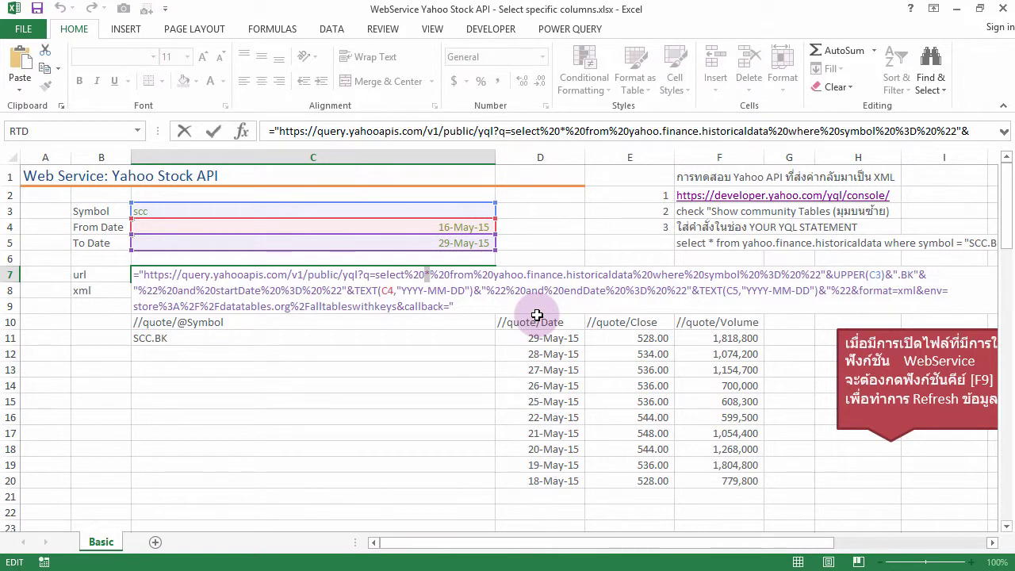
{"action": "type", "text": "Date"}
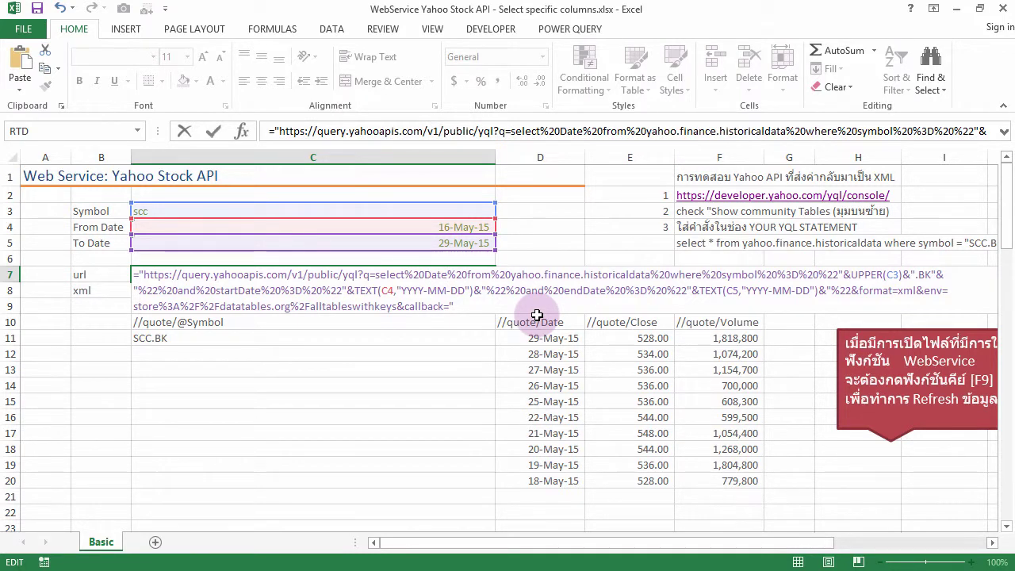
{"action": "type", "text": "%2"}
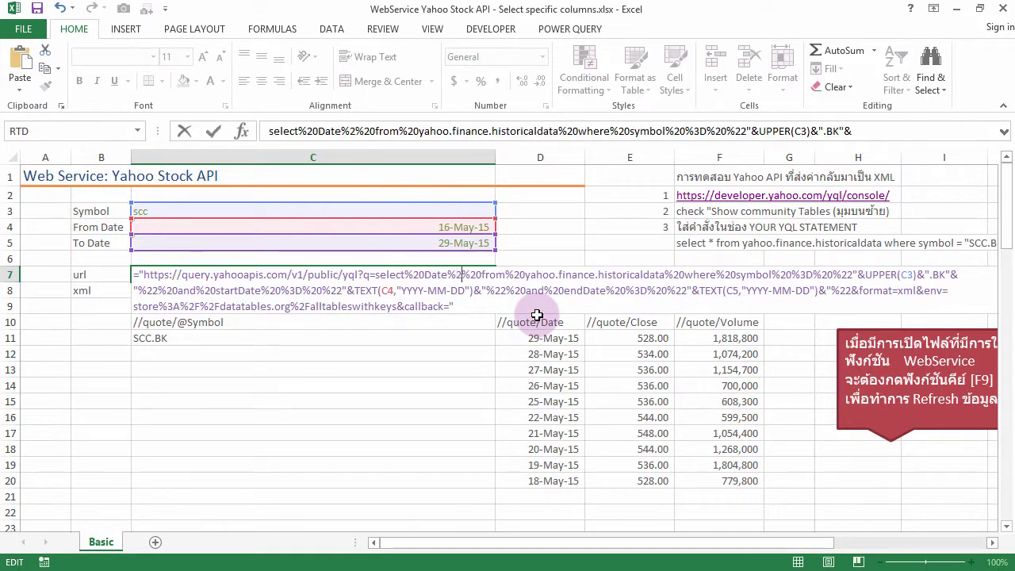
{"action": "type", "text": "C"}
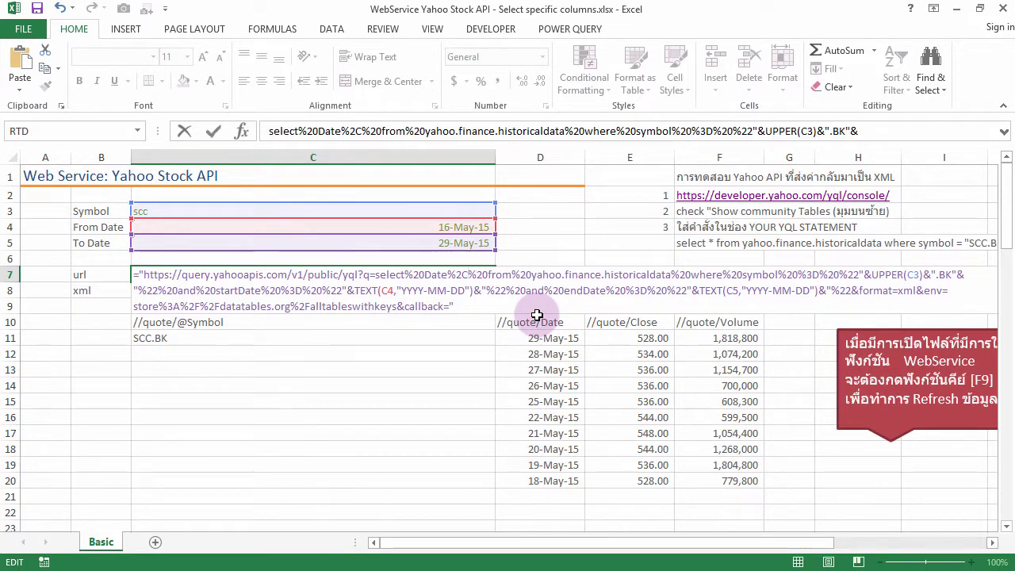
{"action": "type", "text": "Close"}
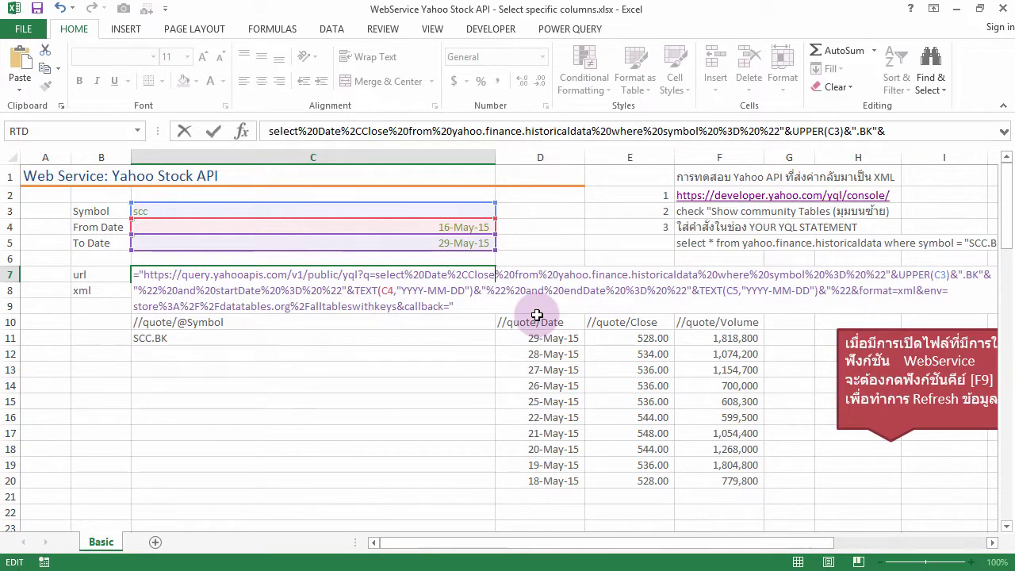
{"action": "key", "text": "Return"}
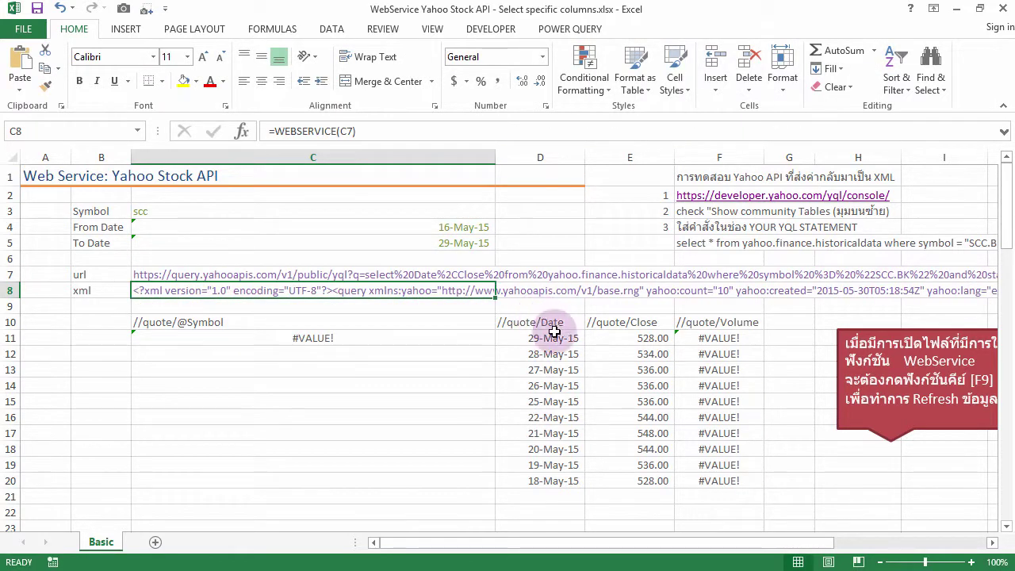
- Enter bbl as the stock symbol in C3 and review the rebuilt C7 URL
{"action": "left_click", "coordinate": [719, 323]}
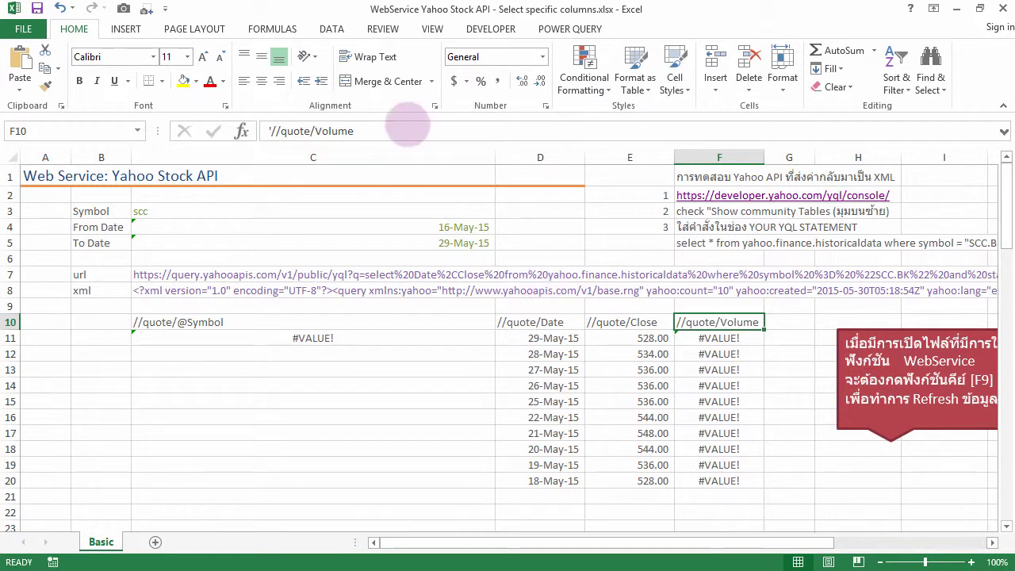
{"action": "left_click", "coordinate": [386, 214]}
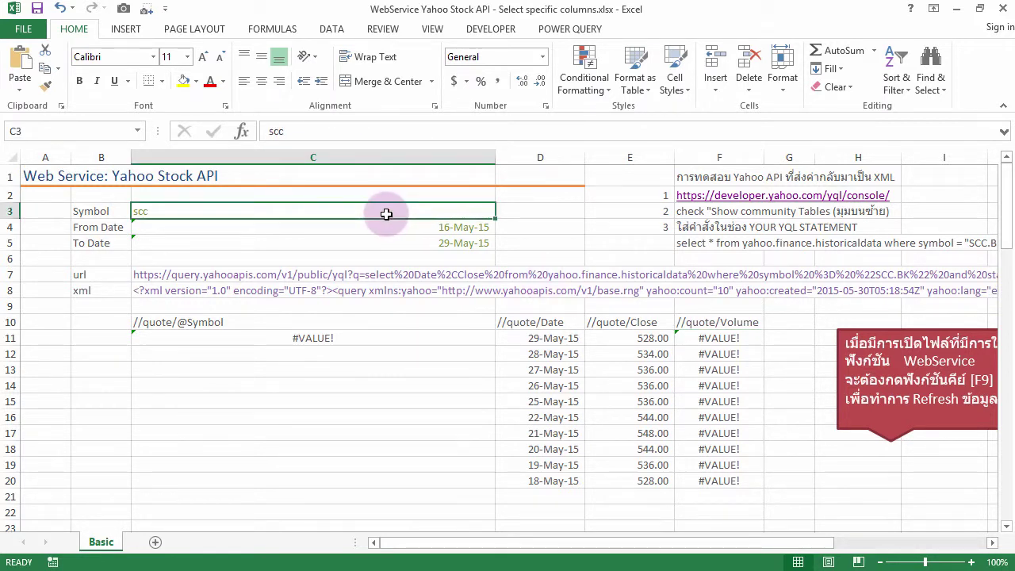
{"action": "type", "text": "bbl"}
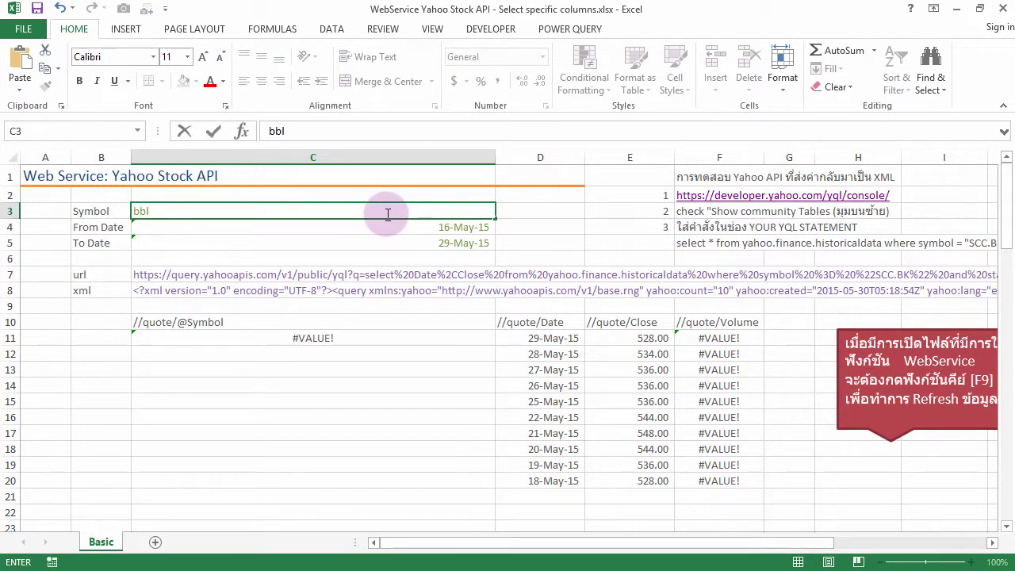
{"action": "key", "text": "Return"}
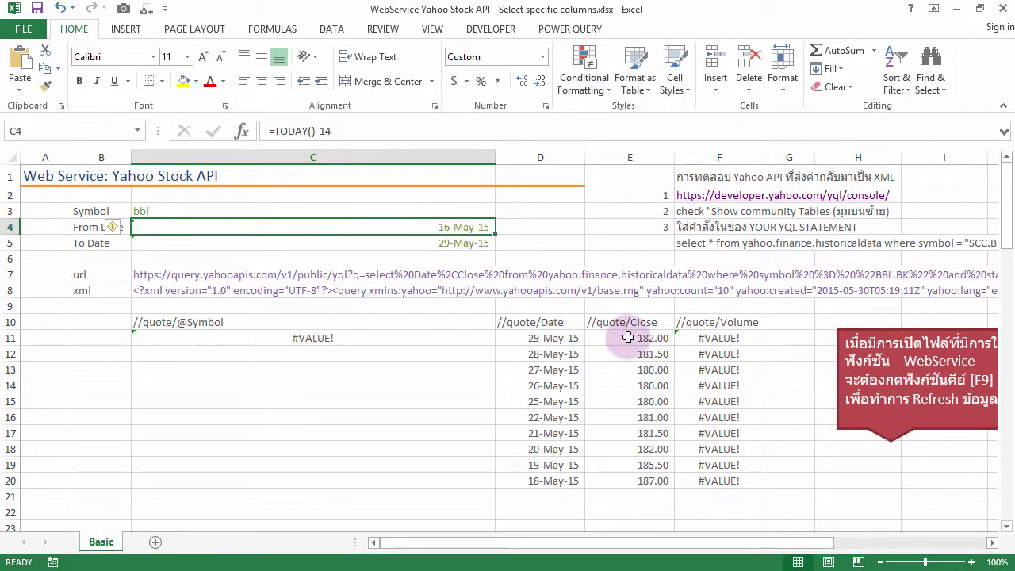
{"action": "left_click", "coordinate": [305, 275]}
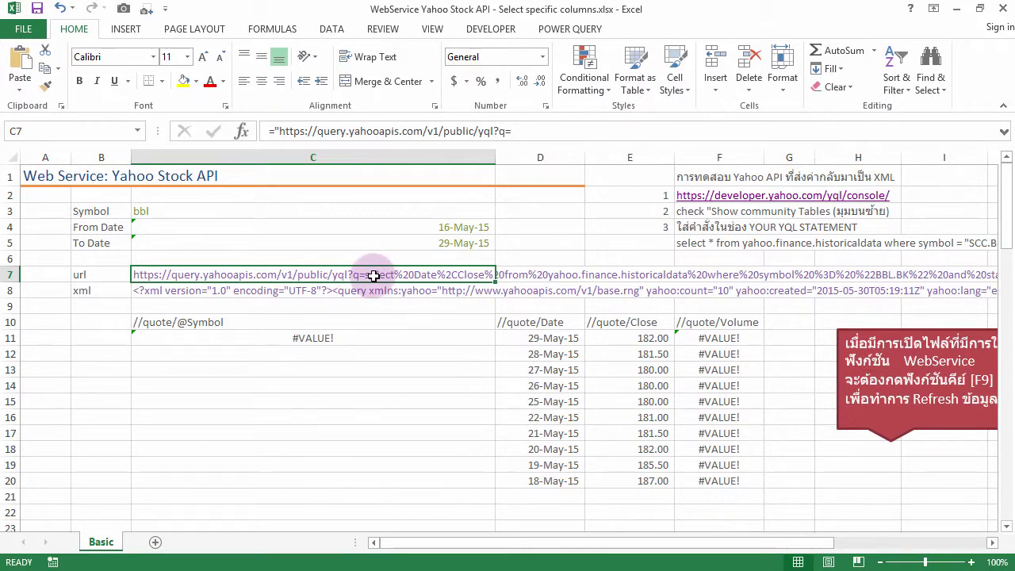
- Replace the * in F5's YQL select statement with 'Date, Close, Volume'
{"action": "left_click", "coordinate": [701, 243]}
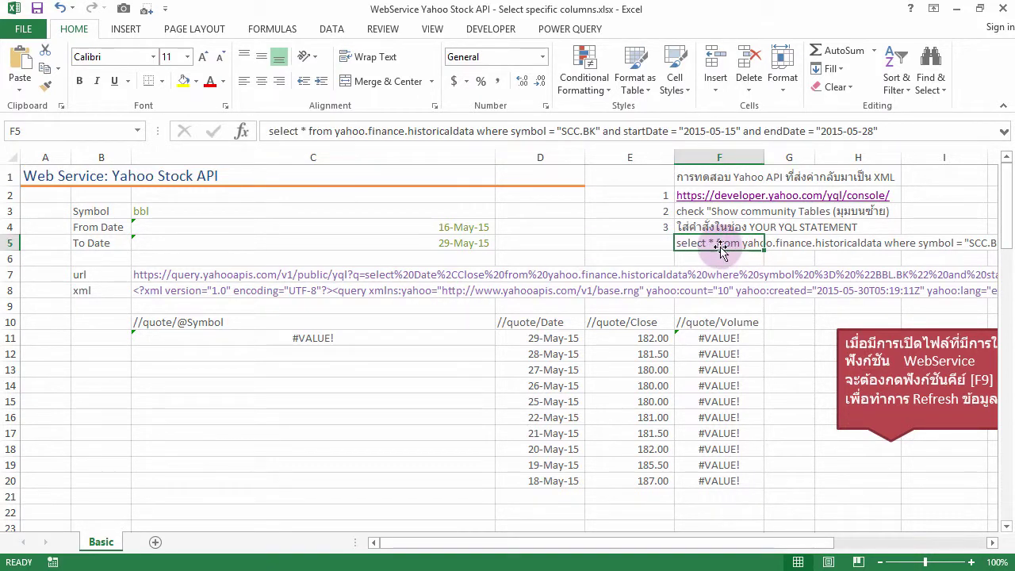
{"action": "scroll", "coordinate": [996, 547], "scroll_direction": "right", "scroll_amount": 1}
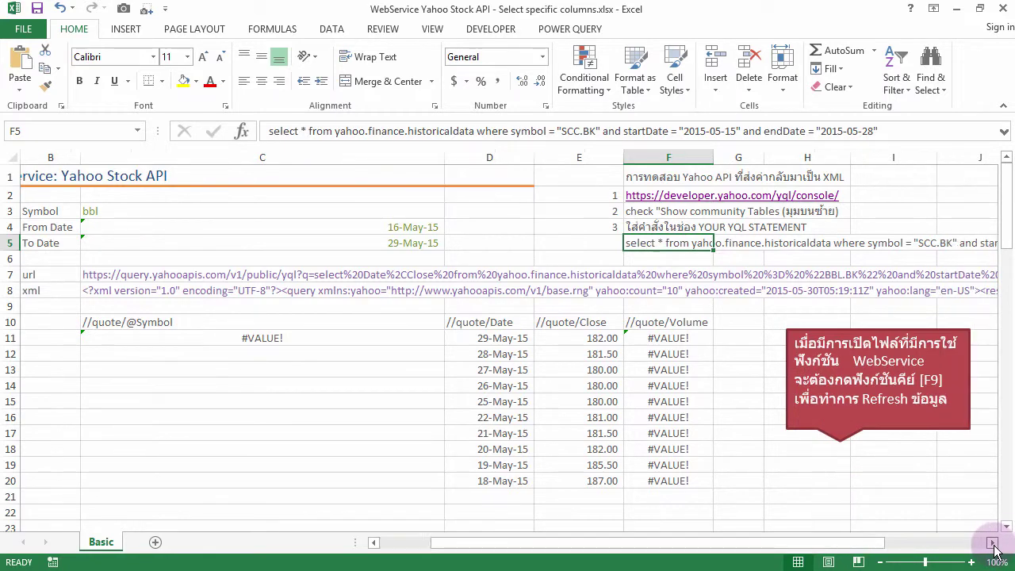
{"action": "scroll", "coordinate": [997, 547], "scroll_direction": "right", "scroll_amount": 1}
{"action": "scroll", "coordinate": [997, 547], "scroll_direction": "right", "scroll_amount": 3}
{"action": "double_click", "coordinate": [55, 246]}
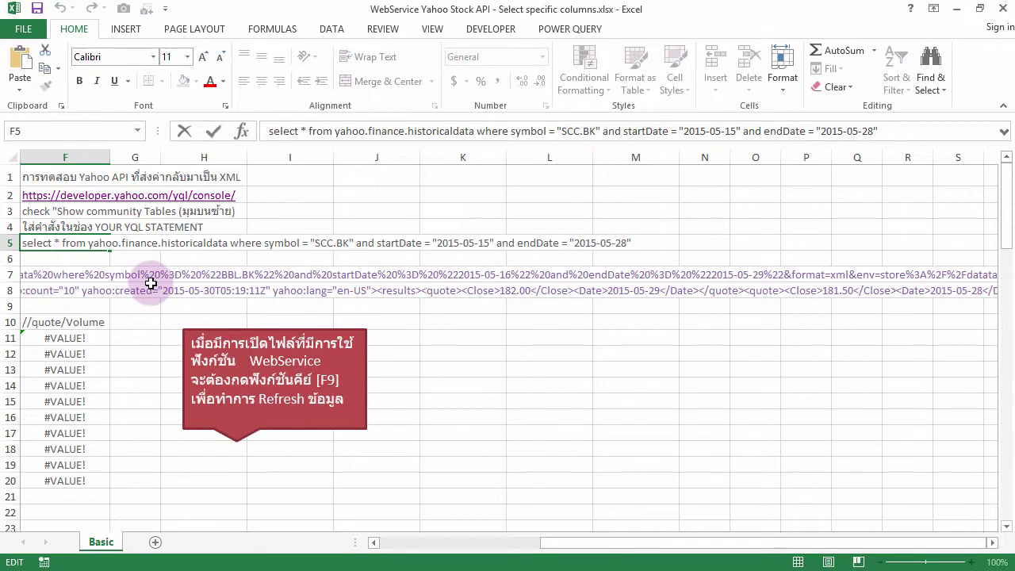
{"action": "key", "text": "Delete"}
{"action": "type", "text": "Date, "}
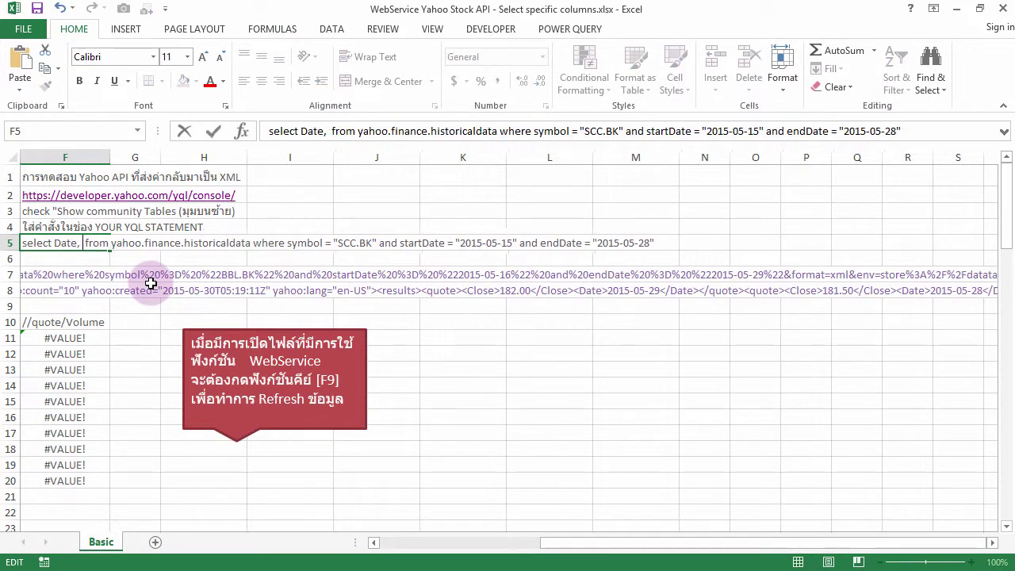
{"action": "type", "text": "Close, V"}
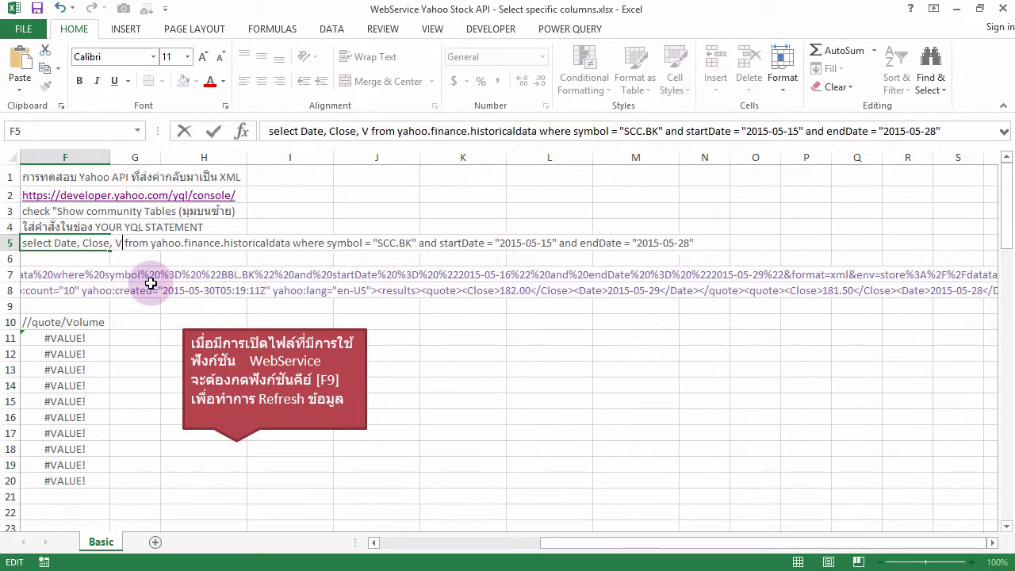
{"action": "type", "text": "olu"}
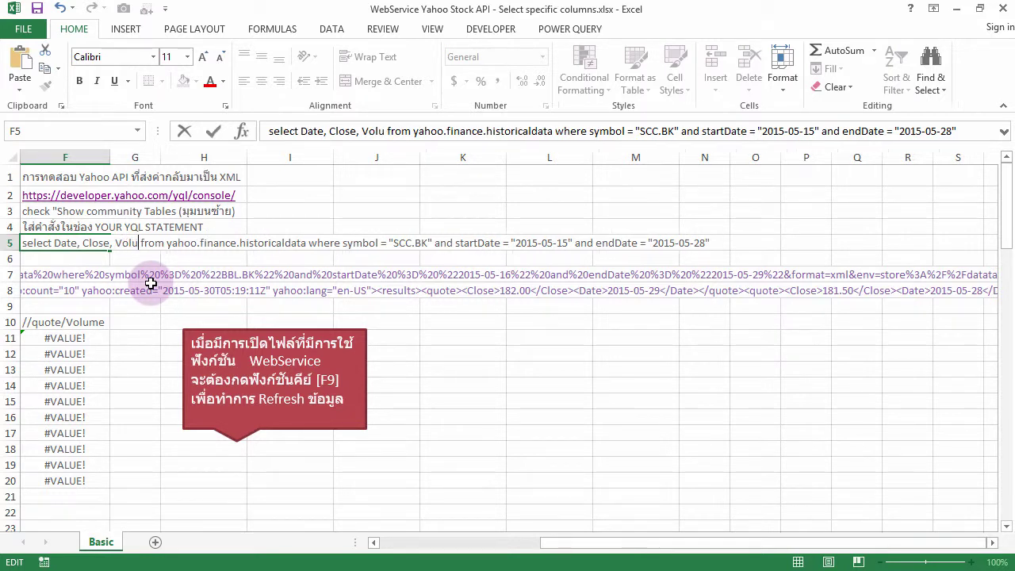
{"action": "type", "text": "me"}
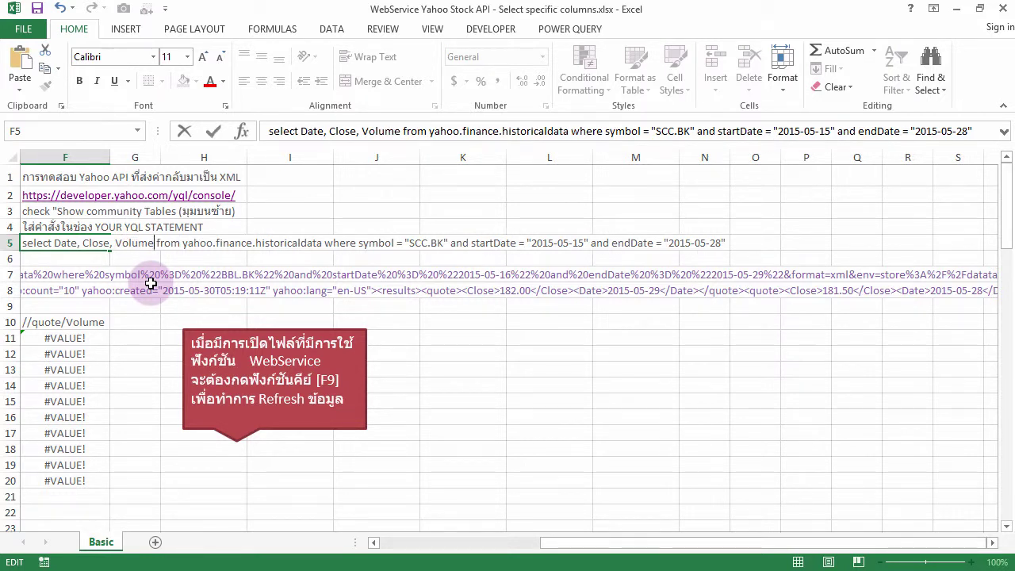
{"action": "key", "text": "Return"}
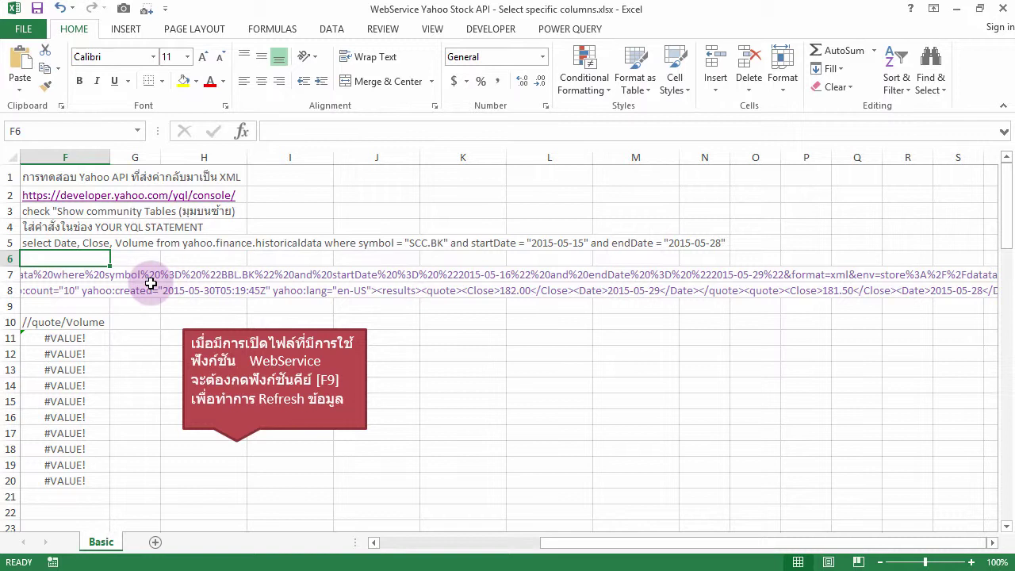
- Enter =ENCODEURL(F5) in F6 to encode the YQL statement
{"action": "type", "text": "=en"}
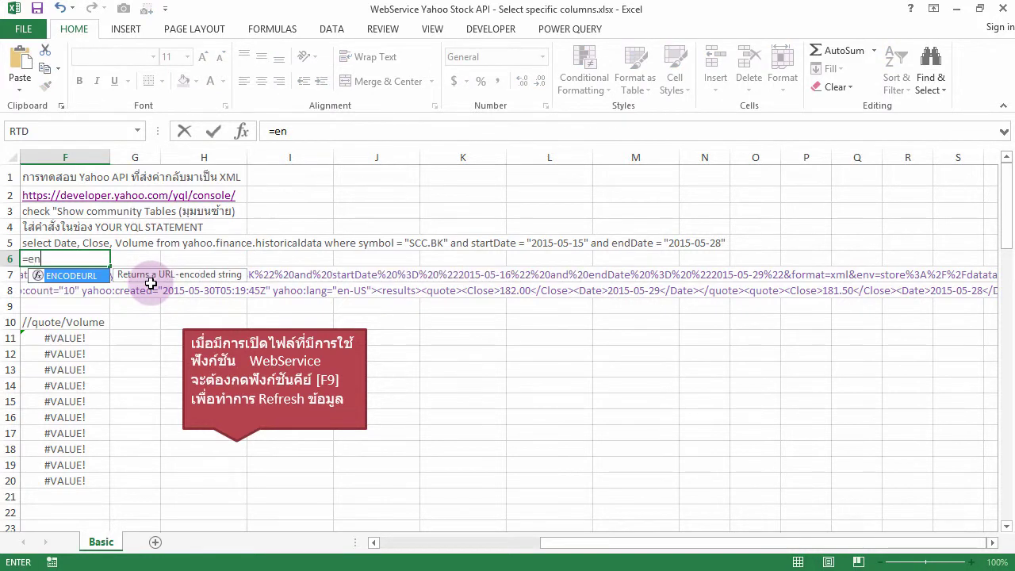
{"action": "key", "text": "Tab"}
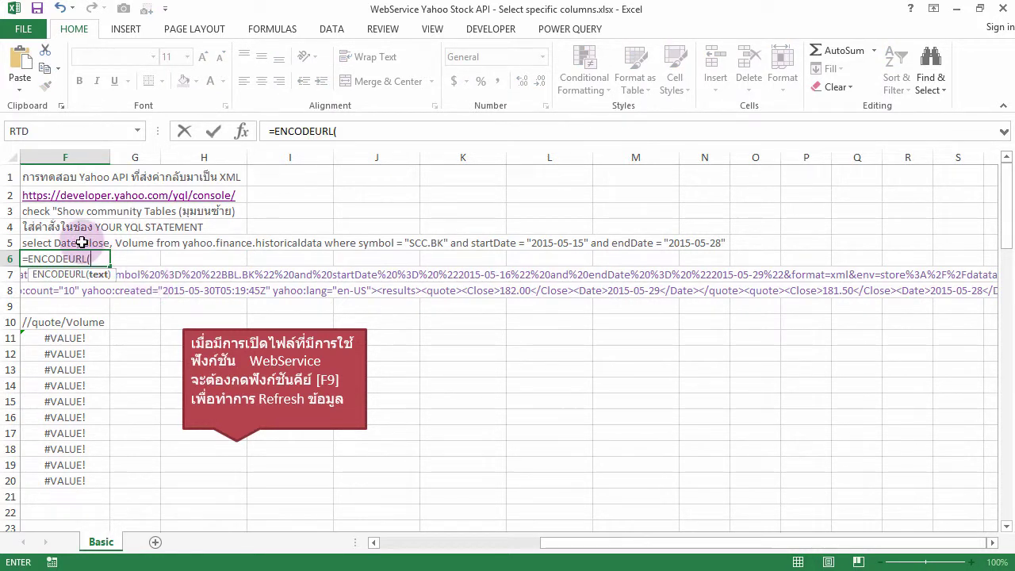
{"action": "left_click", "coordinate": [84, 242]}
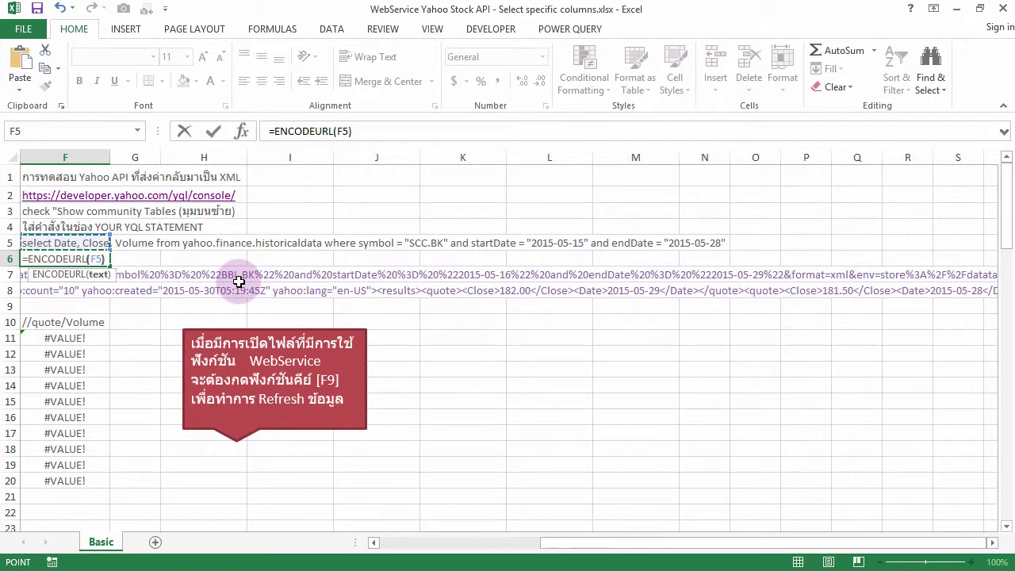
{"action": "key", "text": "Return"}
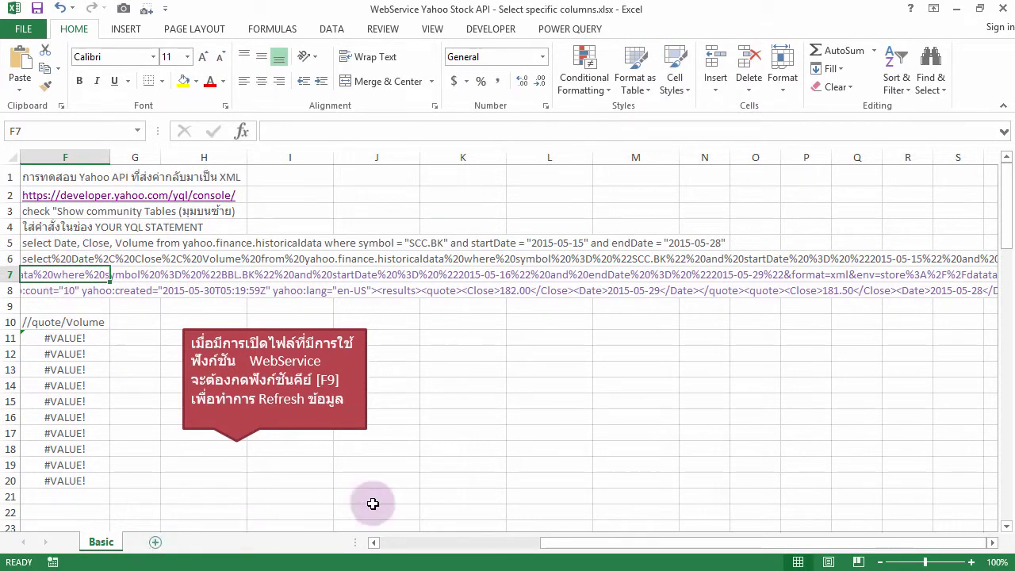
- Scroll back left and select the url formula in C7
{"action": "left_click", "coordinate": [373, 542]}
{"action": "left_click", "coordinate": [372, 542]}
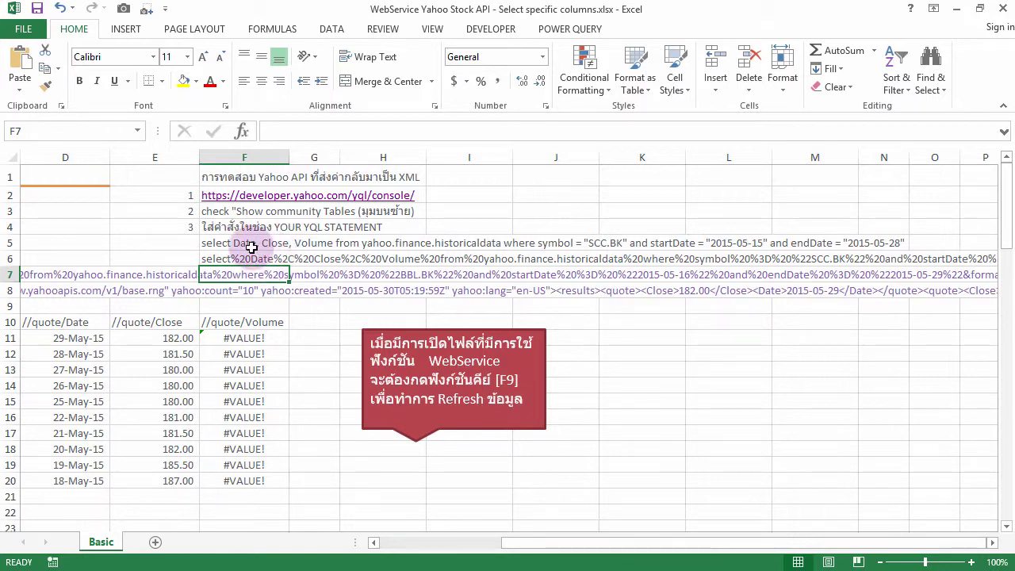
{"action": "left_click", "coordinate": [69, 276]}
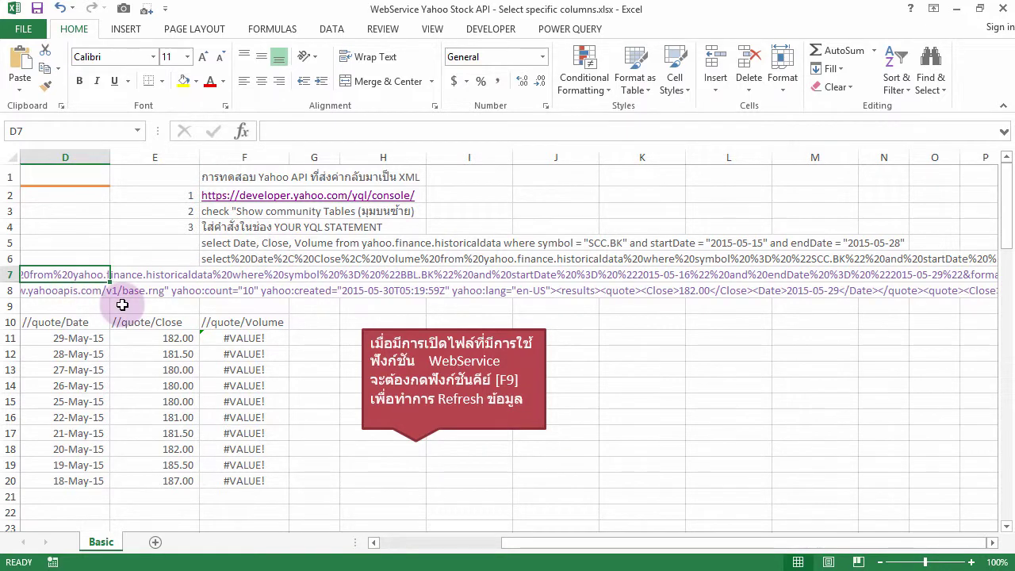
{"action": "key", "text": "Left"}
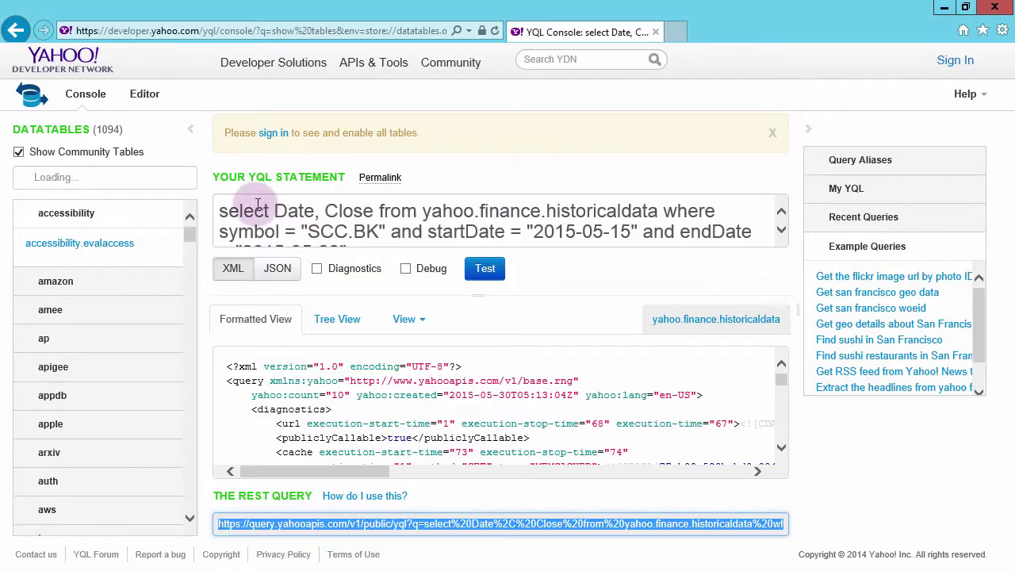
- Highlight 'select Date, Close from' in the YQL Console statement box
{"action": "left_click_drag", "start_coordinate": [219, 211], "coordinate": [763, 236]}
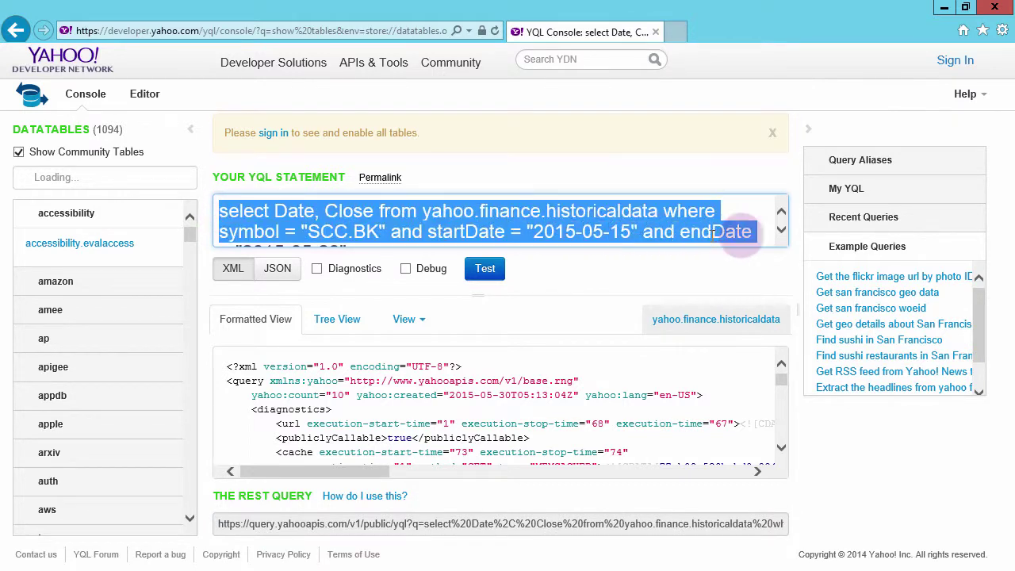